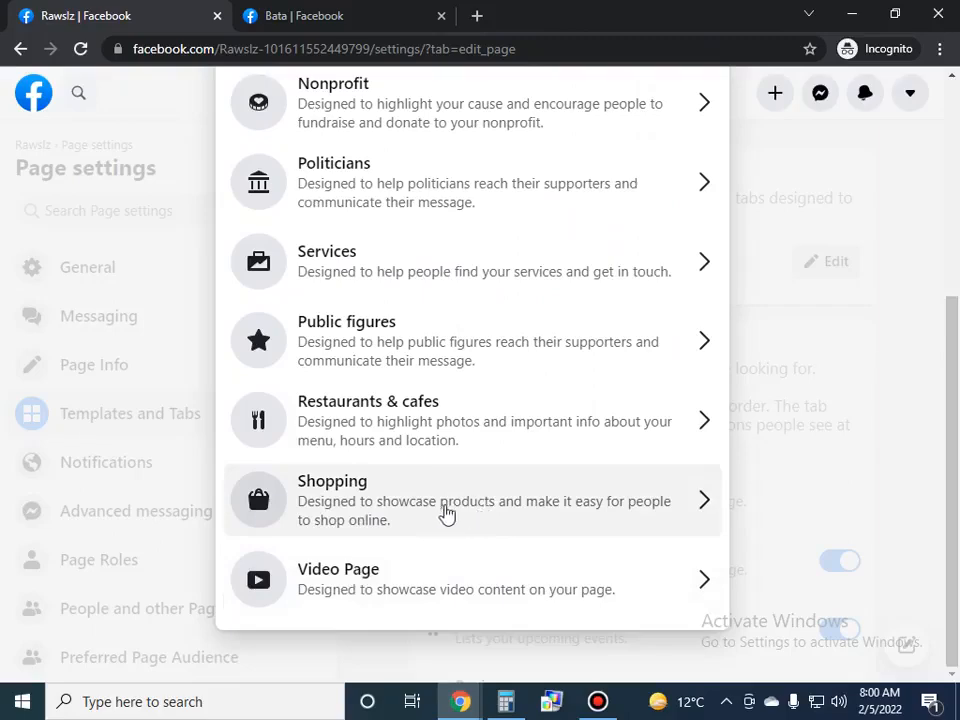
Step: Apply the Shopping template to the Page
click(411, 514)
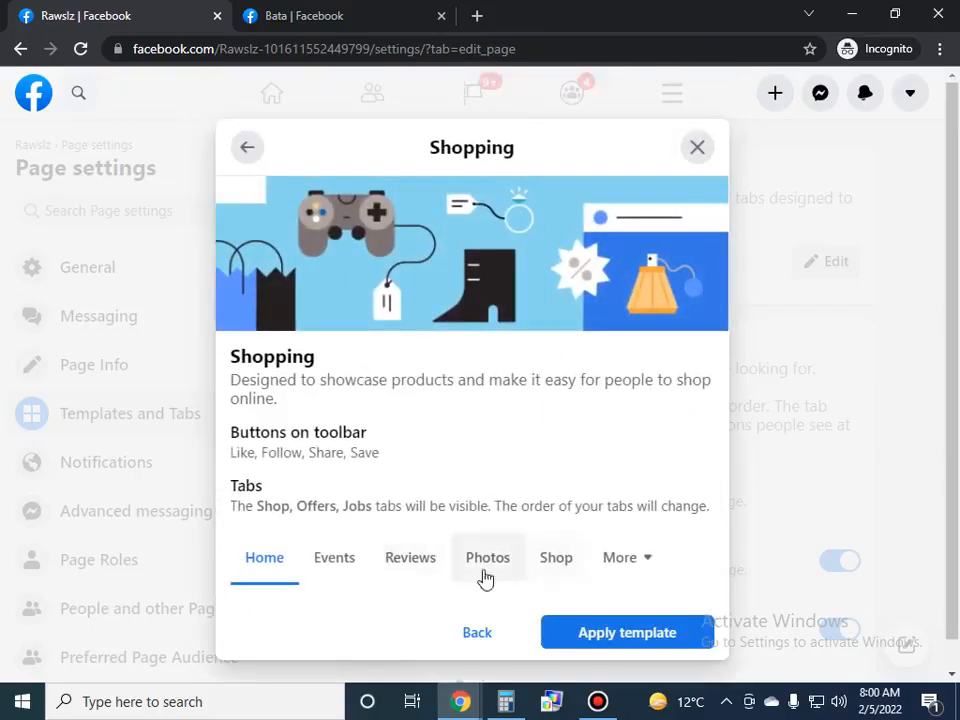
scroll(409, 476, down, 1)
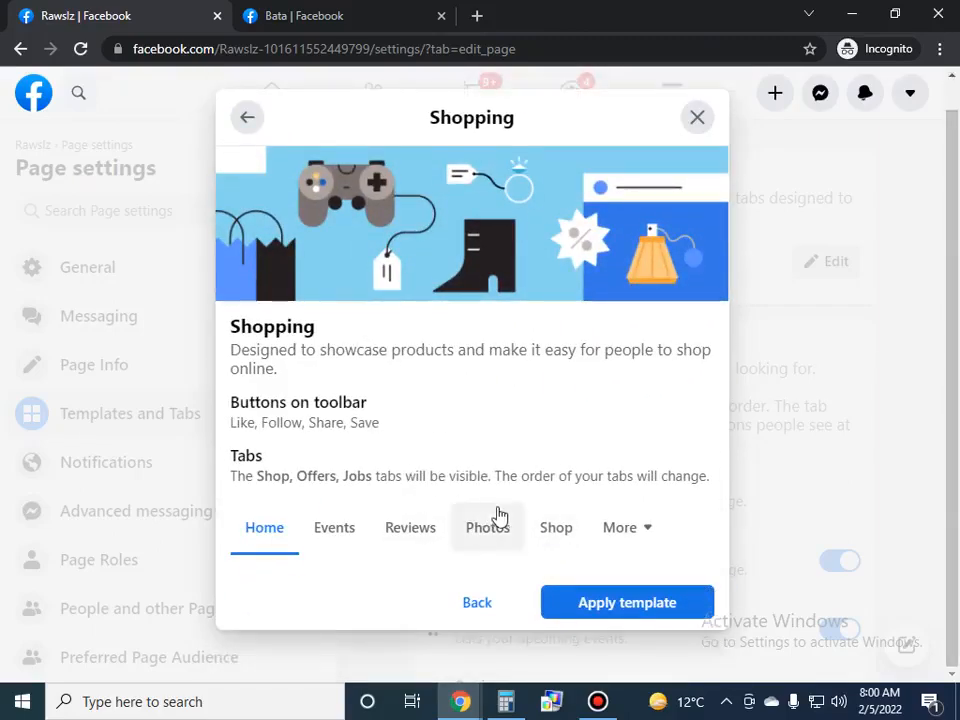
click(611, 604)
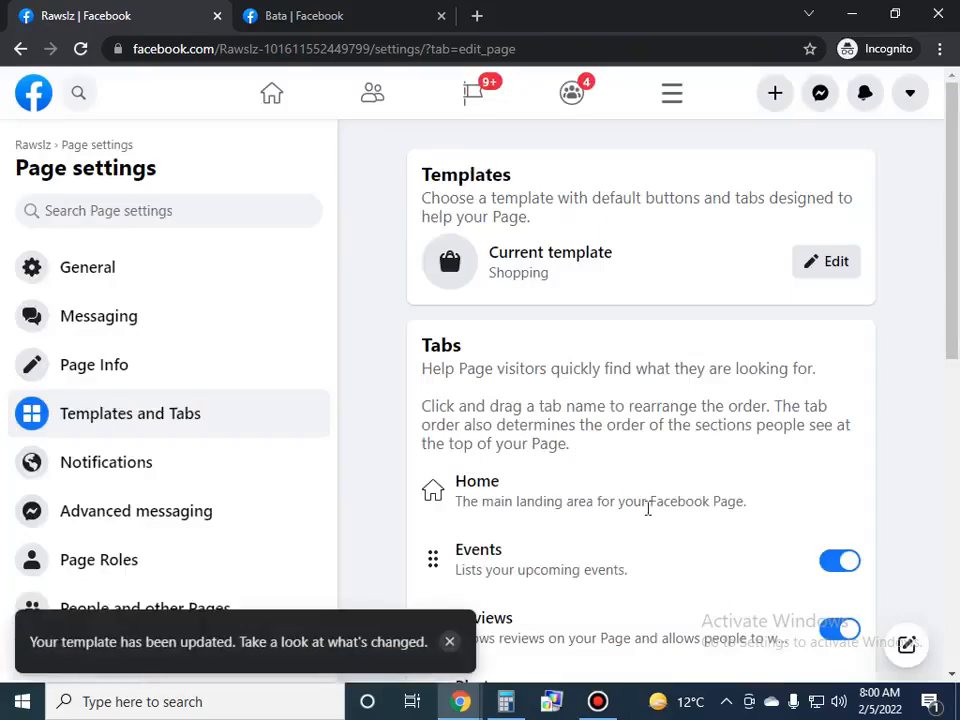
Step: Turn off the Events tab in the Page's tab list
drag(955, 277, 957, 597)
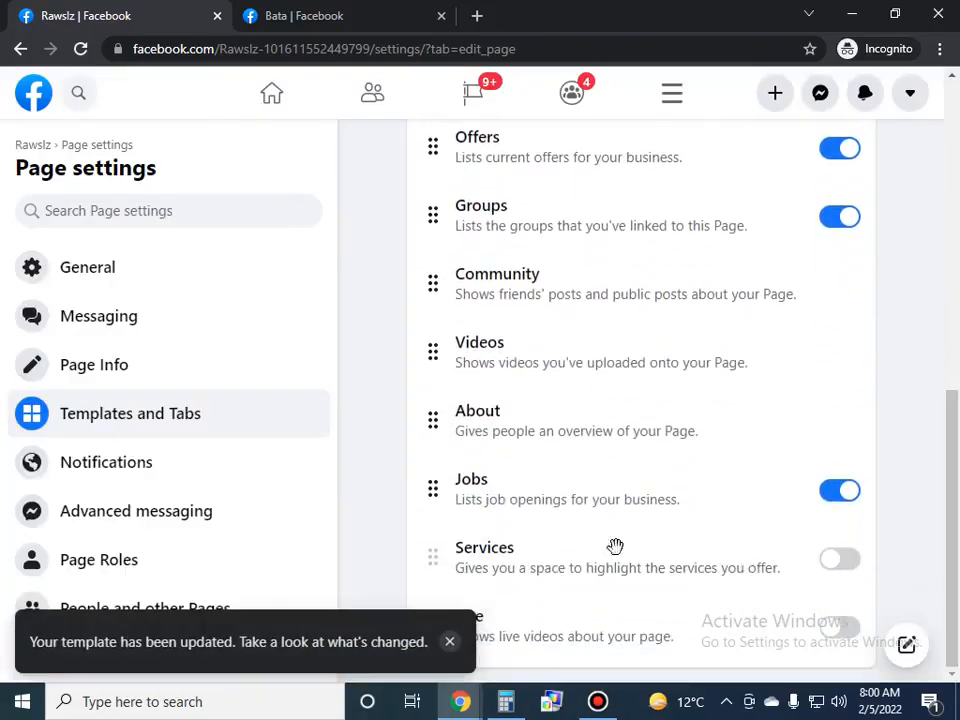
drag(957, 550, 957, 350)
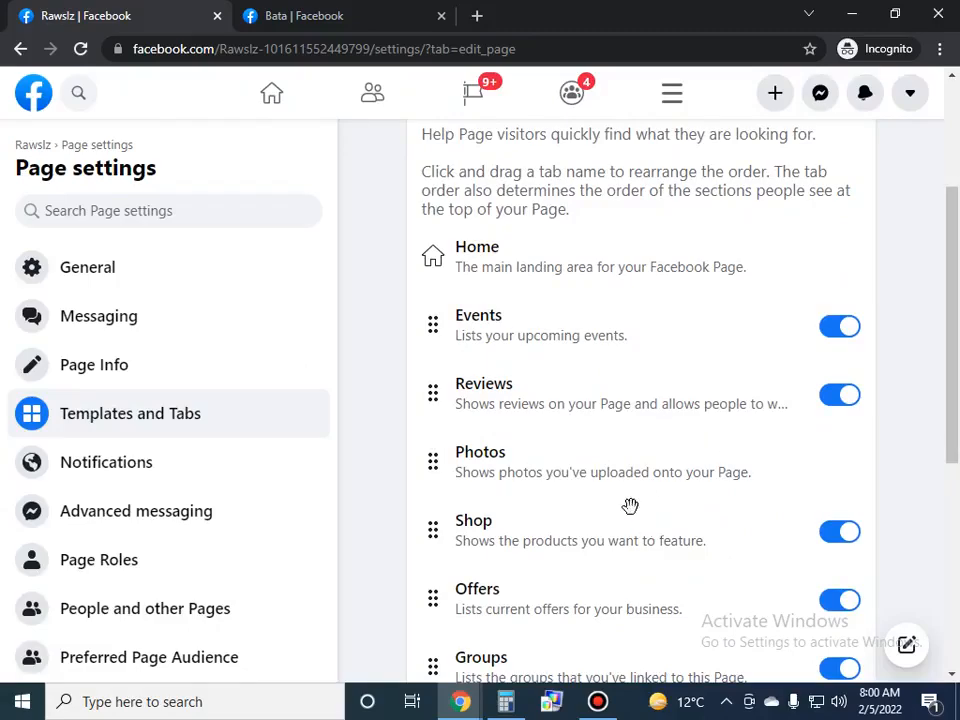
click(845, 331)
Step: Reorder the Page tabs so that Shop comes directly below Home and Videos directly below Shop
drag(957, 318, 957, 285)
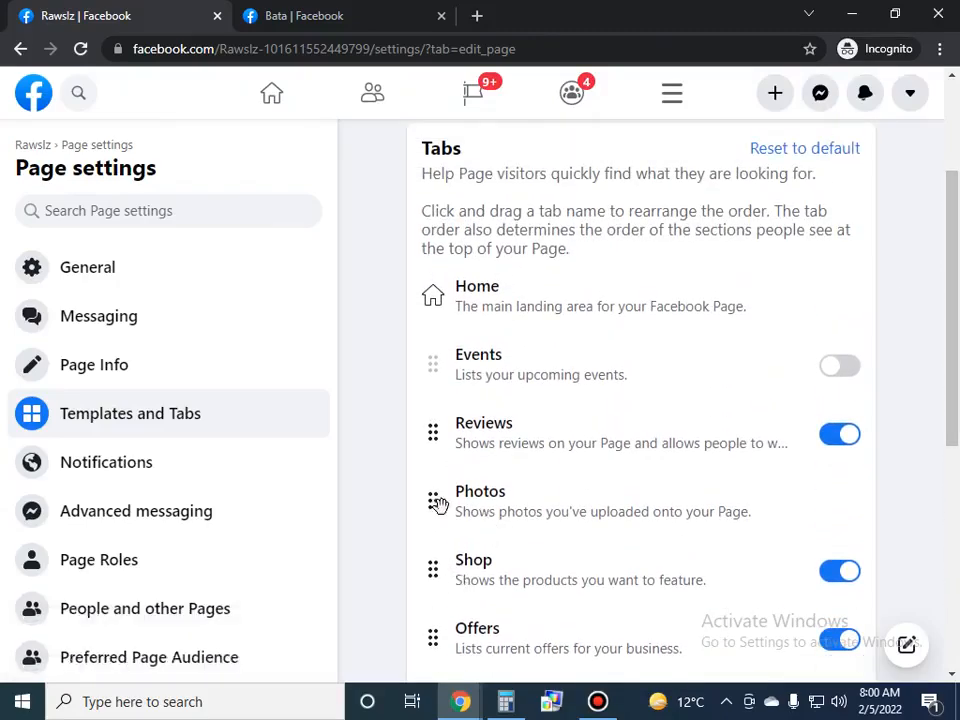
drag(433, 568, 452, 345)
drag(951, 346, 949, 547)
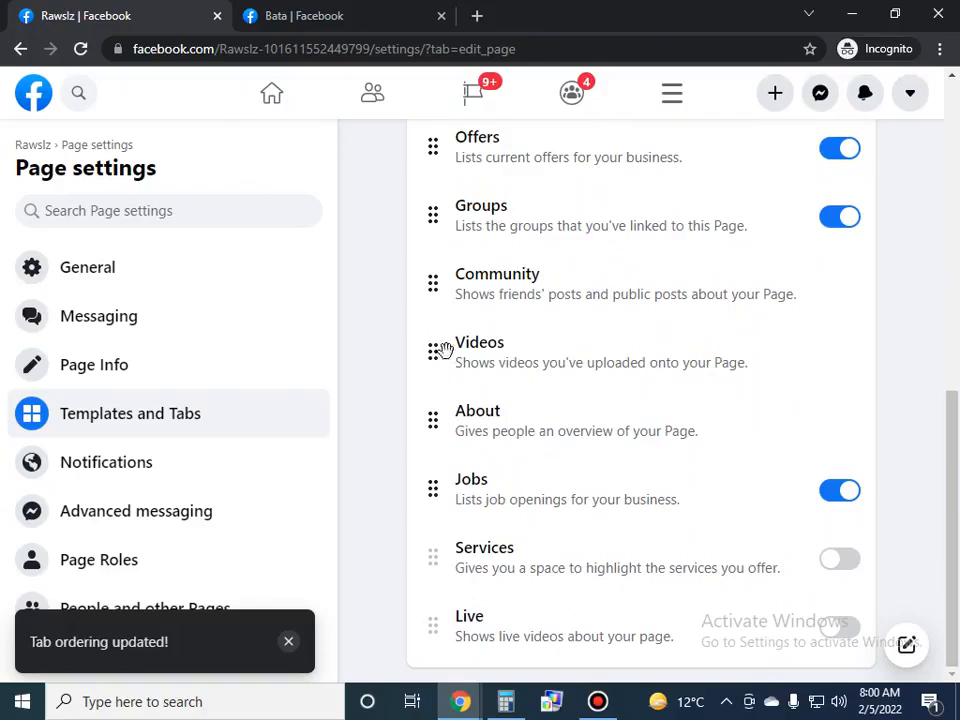
drag(444, 345, 580, 298)
scroll(580, 400, up, 3)
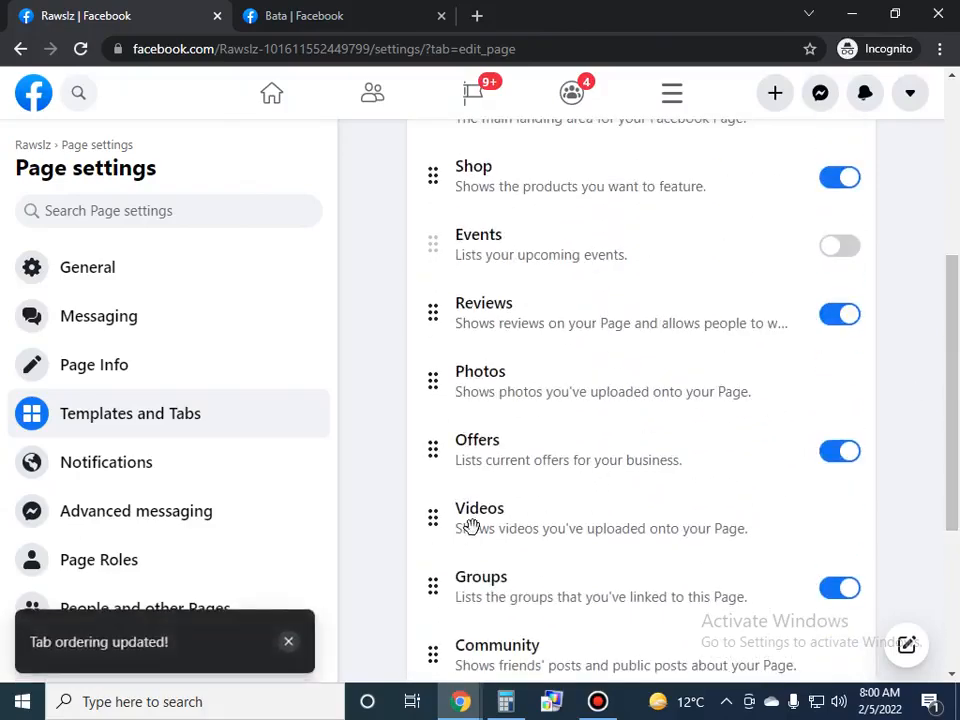
drag(471, 520, 469, 251)
scroll(541, 364, up, 2)
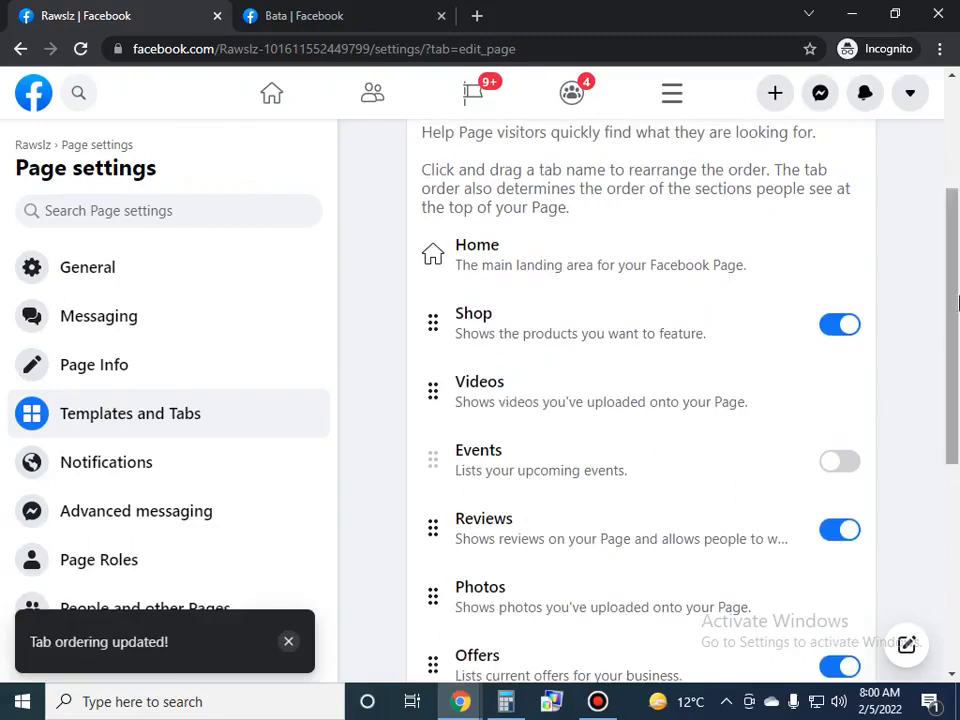
Step: Move the Reviews and Photos tabs above Events, with Reviews directly below Videos and Photos after it
scroll(500, 442, down, 1)
drag(439, 474, 455, 412)
mouse_move(953, 412)
mouse_down()
mouse_move(953, 431)
mouse_move(951, 410)
mouse_up()
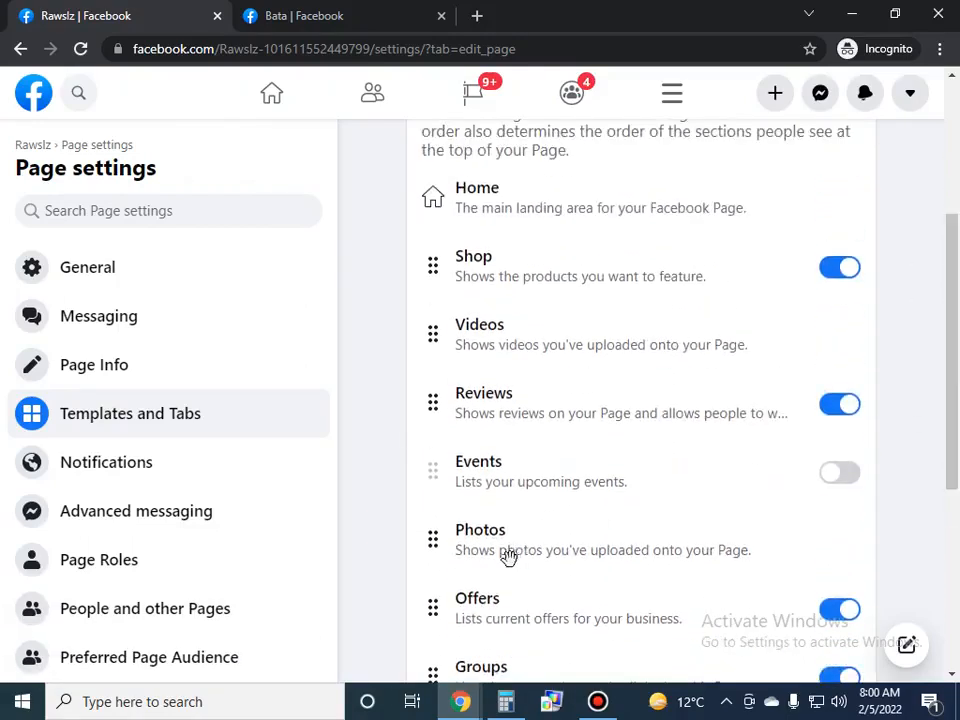
drag(464, 533, 446, 401)
drag(478, 485, 472, 400)
Step: Turn off the Jobs and Offers tabs in the Page's tab list
drag(955, 357, 955, 598)
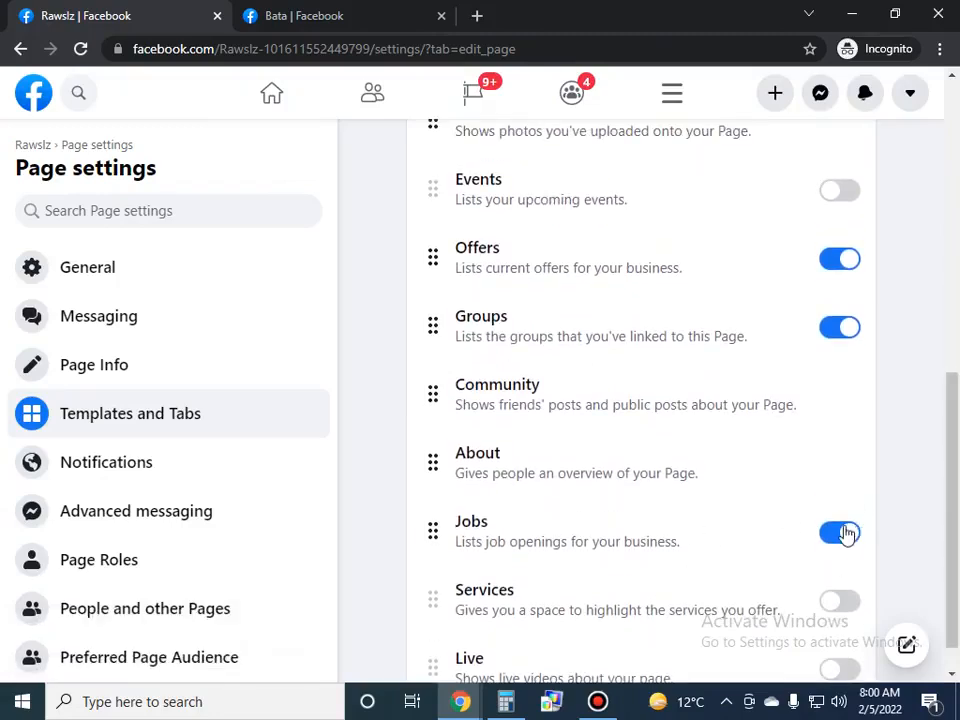
click(845, 533)
drag(945, 589, 955, 422)
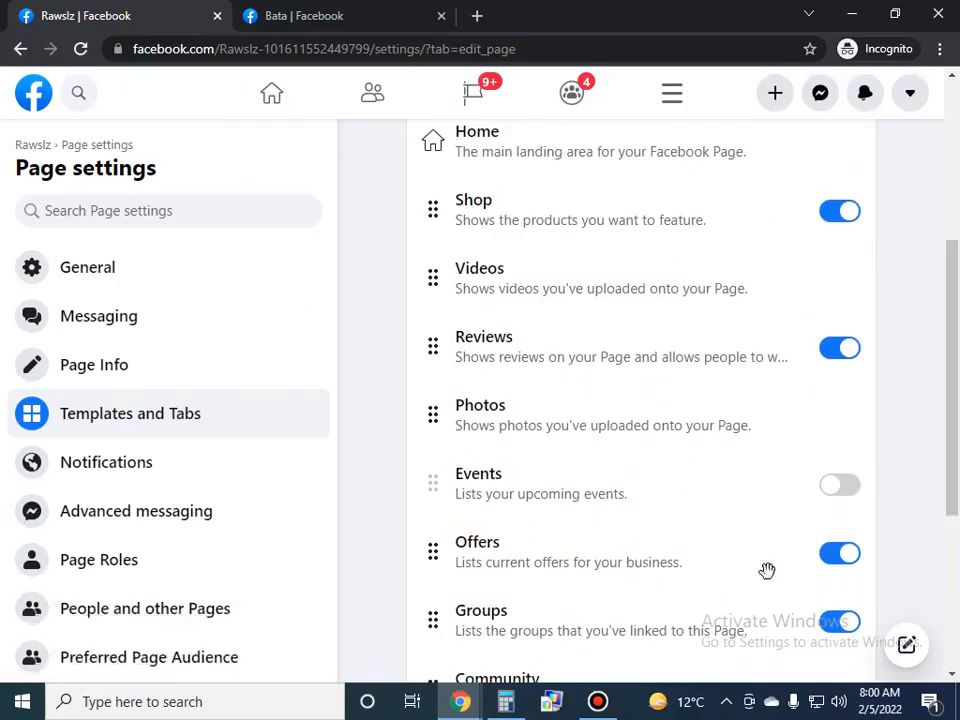
click(847, 562)
Step: Open the Page's General settings and look through the list of options
drag(955, 400, 955, 243)
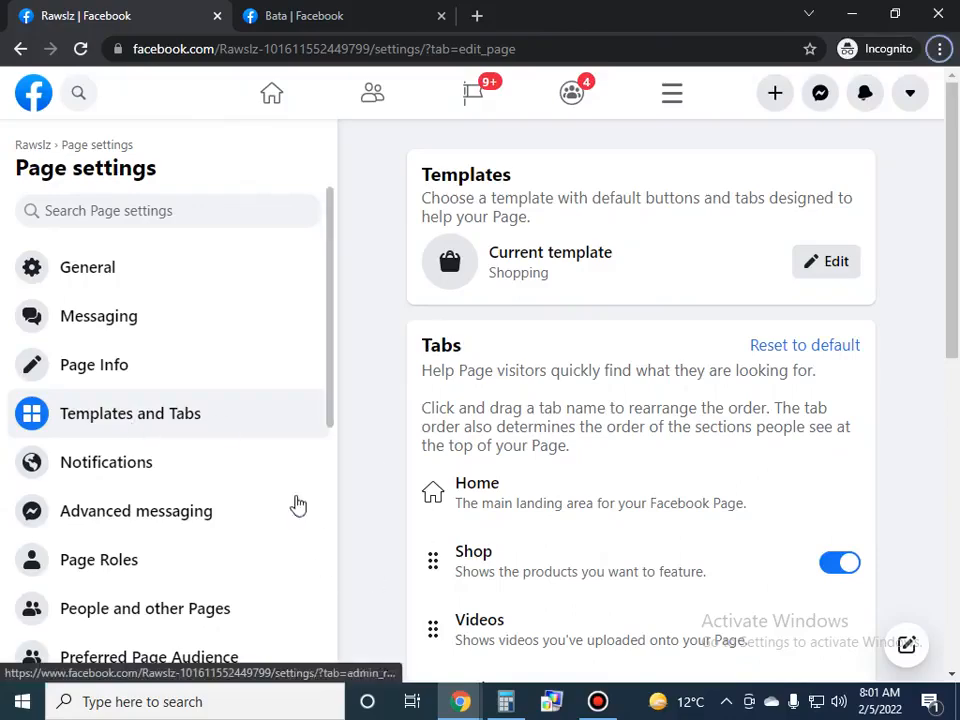
click(117, 270)
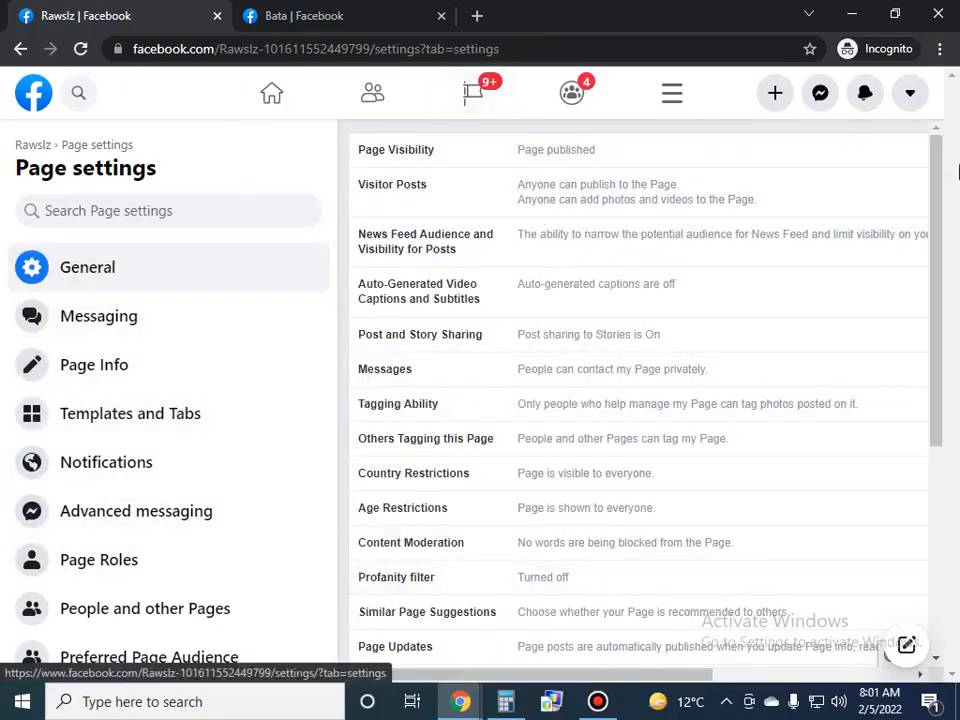
drag(937, 171, 948, 513)
scroll(826, 212, up, 4)
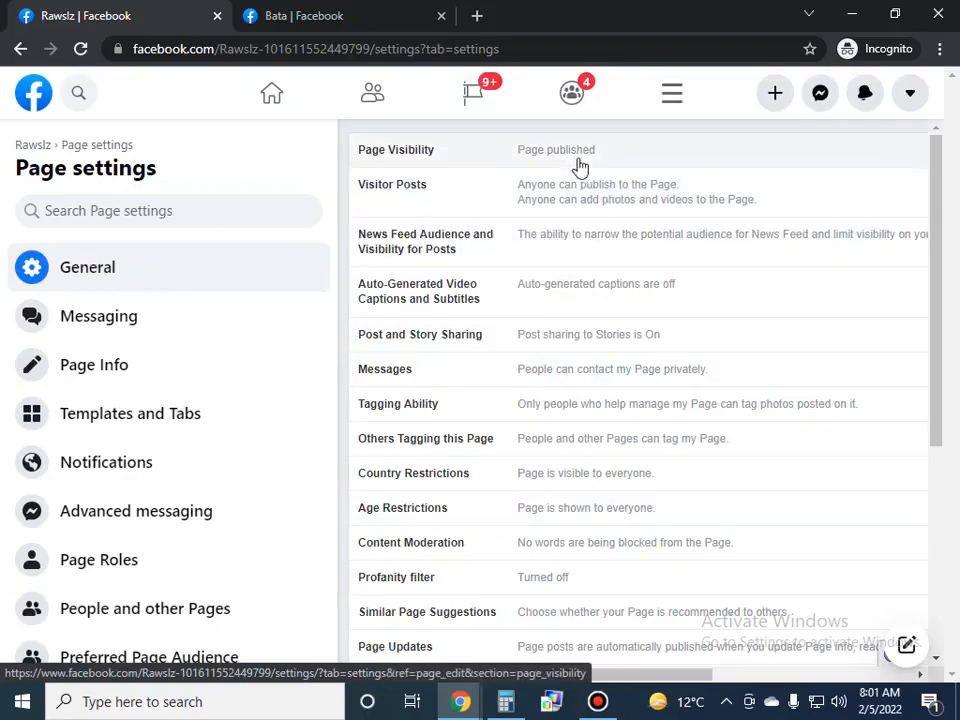
Step: View the options for Visitor Posts and Page Visibility, cancelling each without changes
click(542, 216)
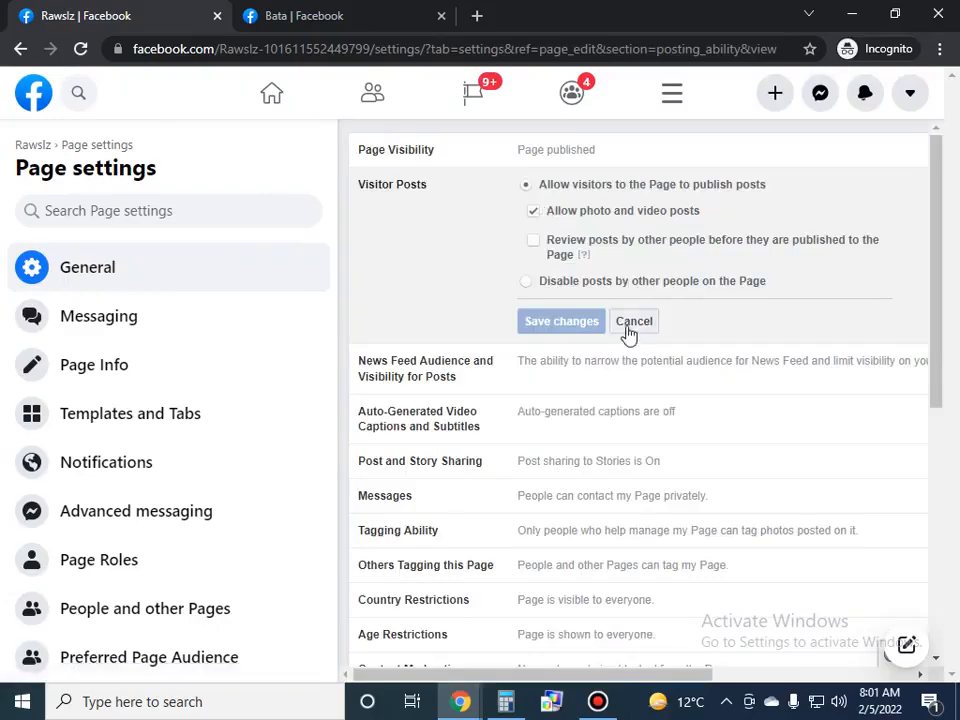
click(630, 325)
click(544, 158)
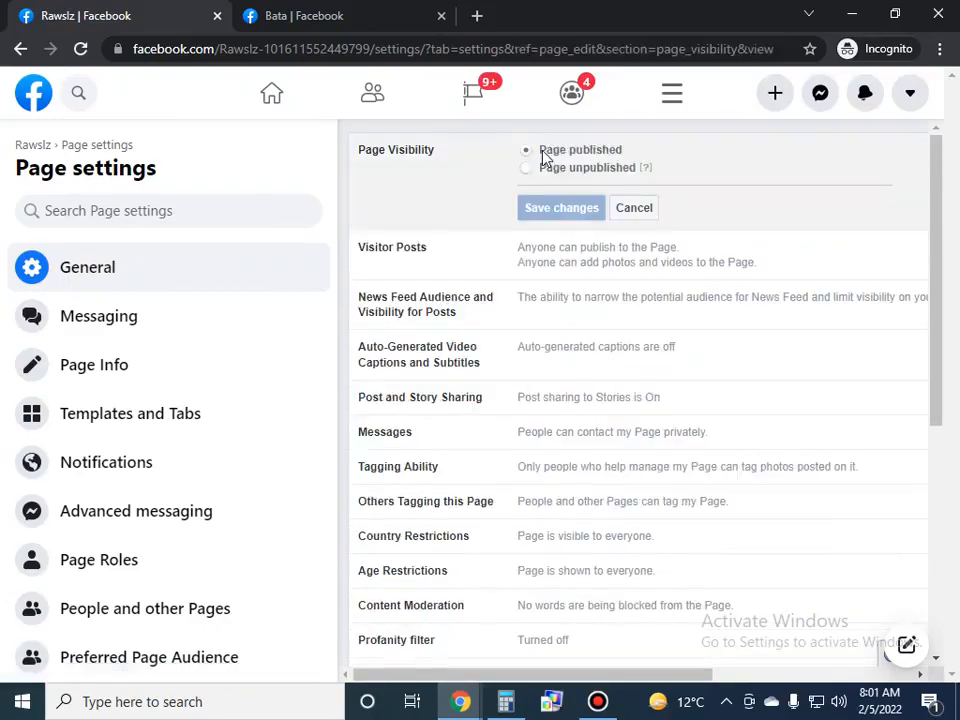
click(622, 210)
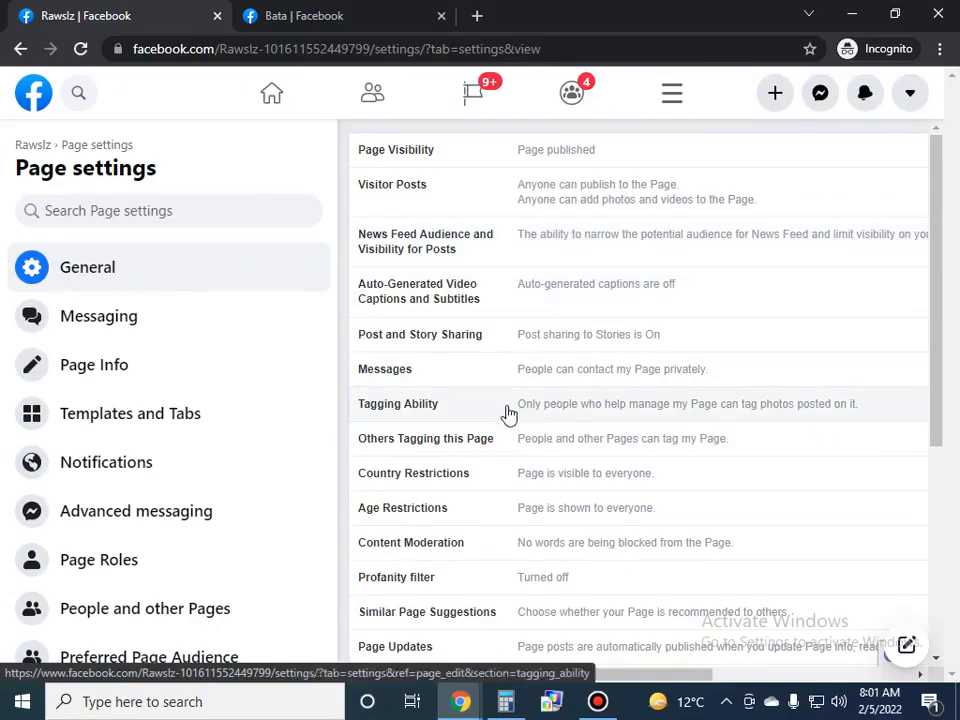
Step: Open the Content Moderation setting for editing in the General settings
scroll(943, 308, down, 1)
scroll(943, 308, down, 2)
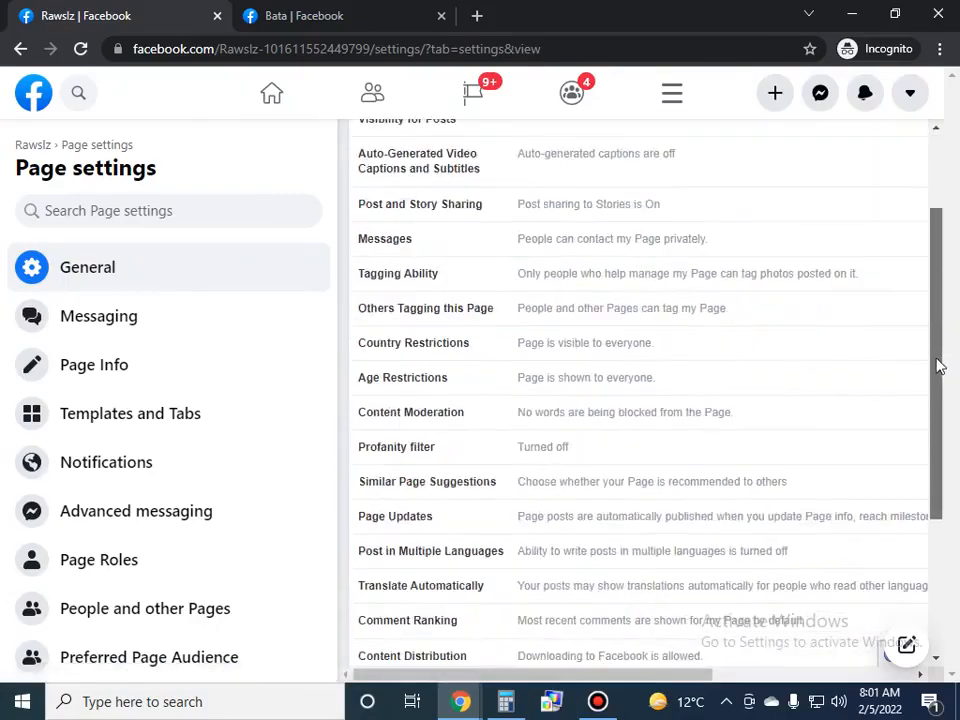
mouse_move(929, 360)
mouse_down()
mouse_move(936, 315)
mouse_move(938, 370)
mouse_up()
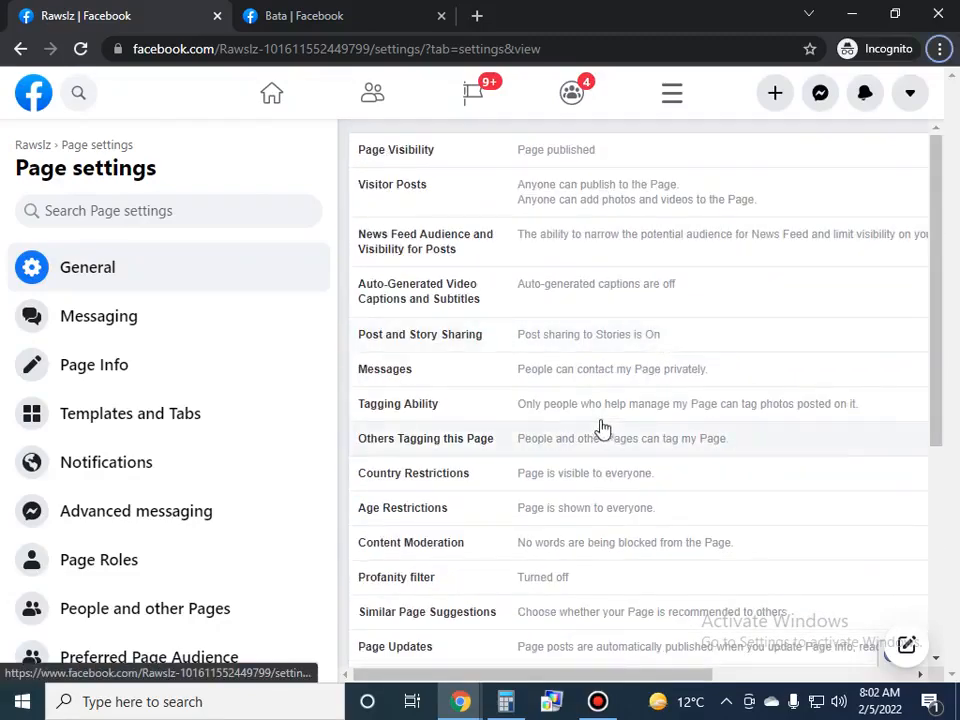
drag(940, 276, 936, 372)
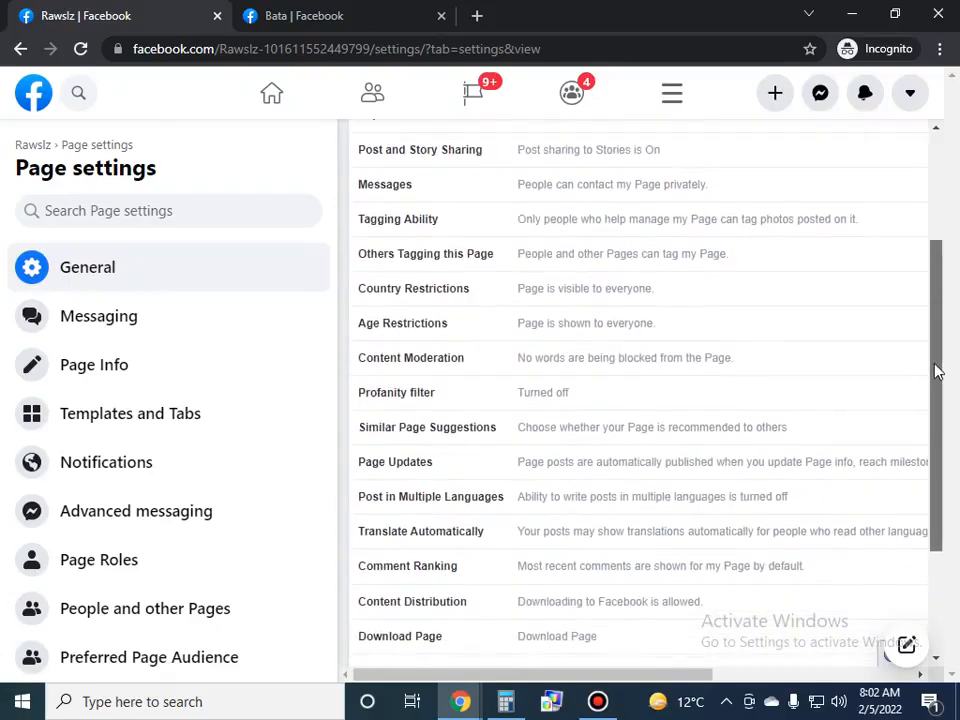
click(500, 369)
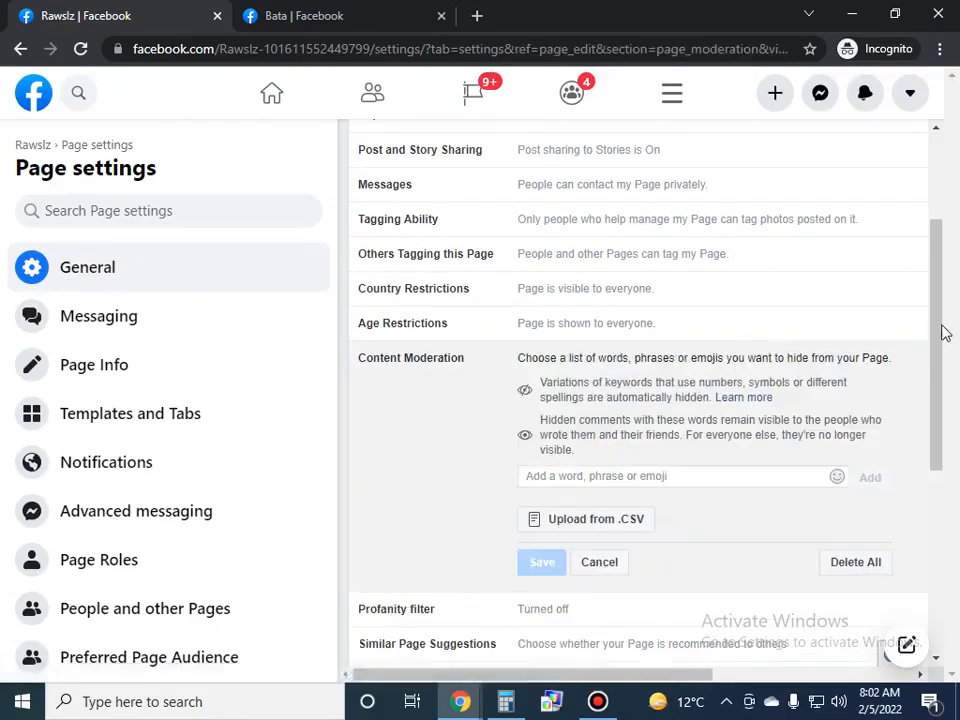
drag(943, 332, 939, 349)
Step: Add the words "fraud", "scam" and "cheap" to the Content Moderation list of hidden terms
click(636, 409)
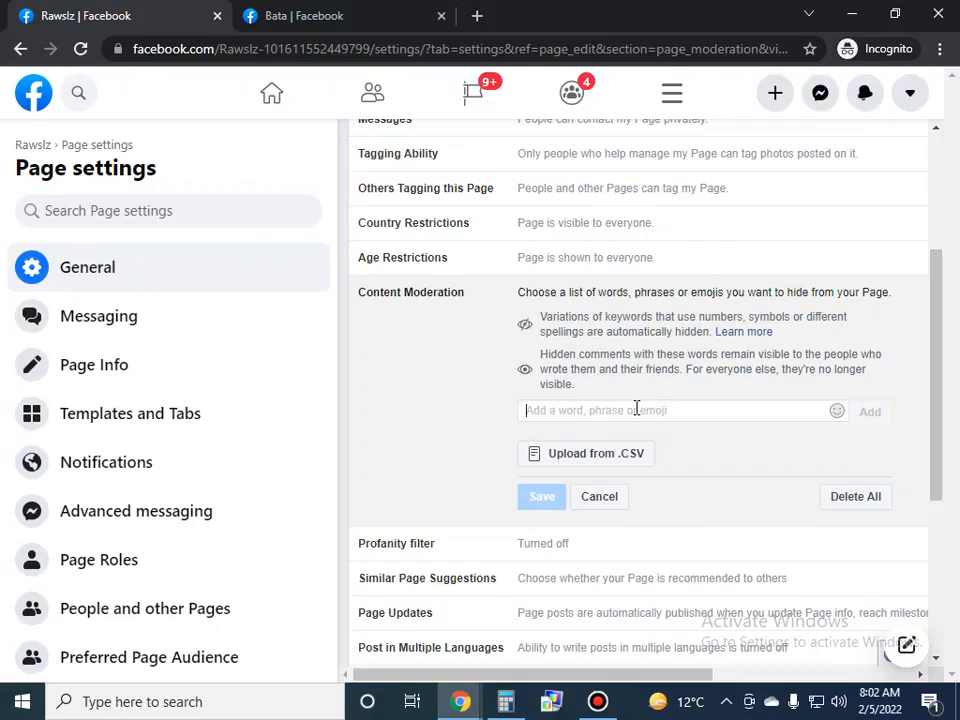
click(636, 409)
text(fraud)
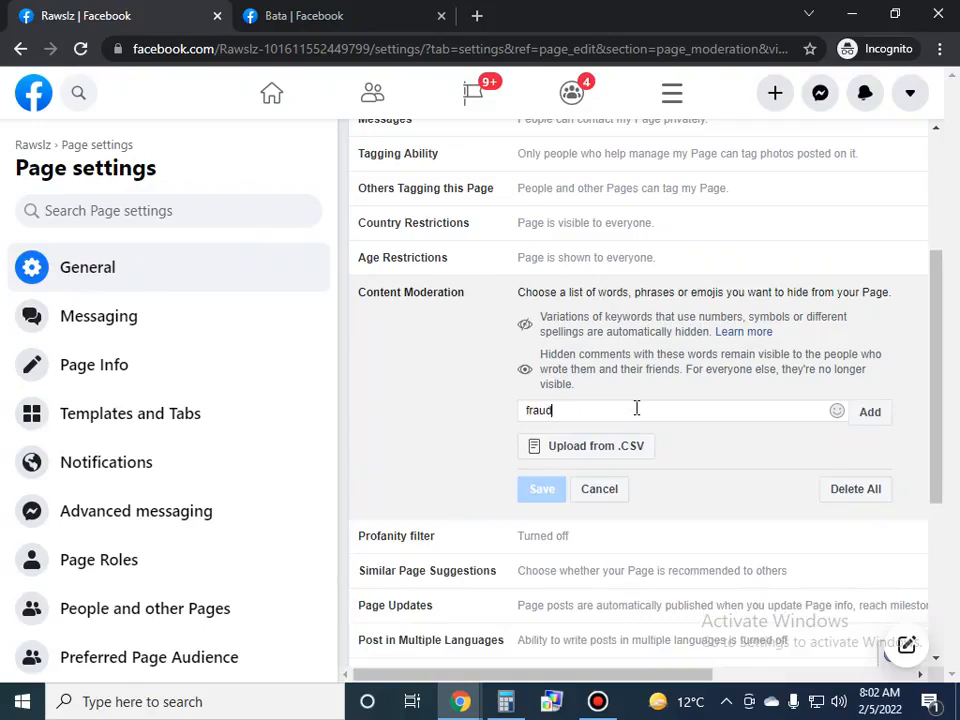
key(Return)
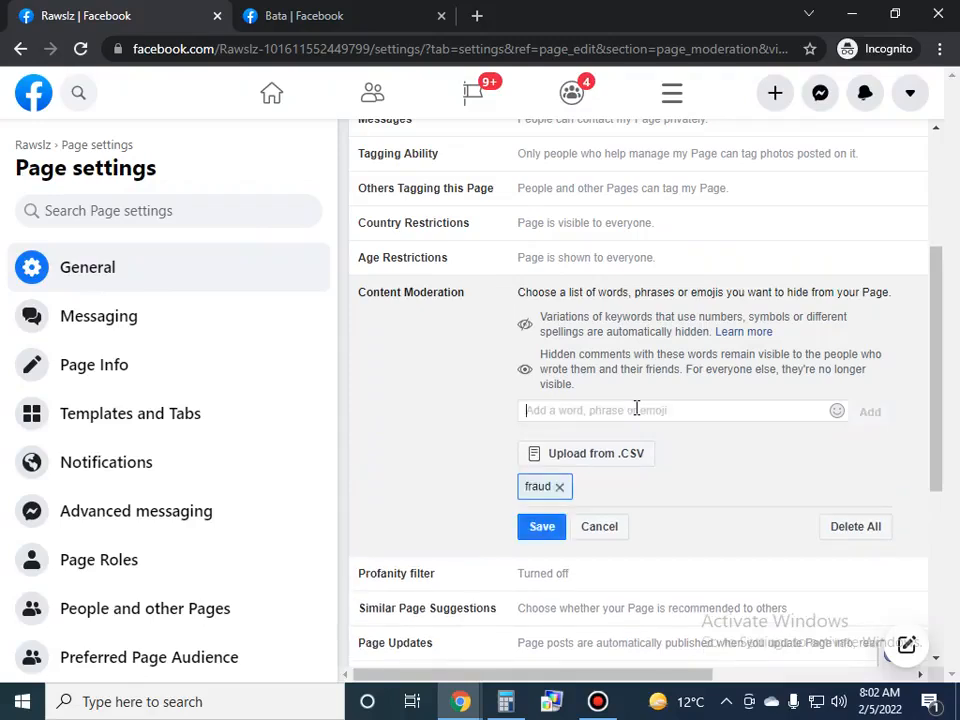
text(scam)
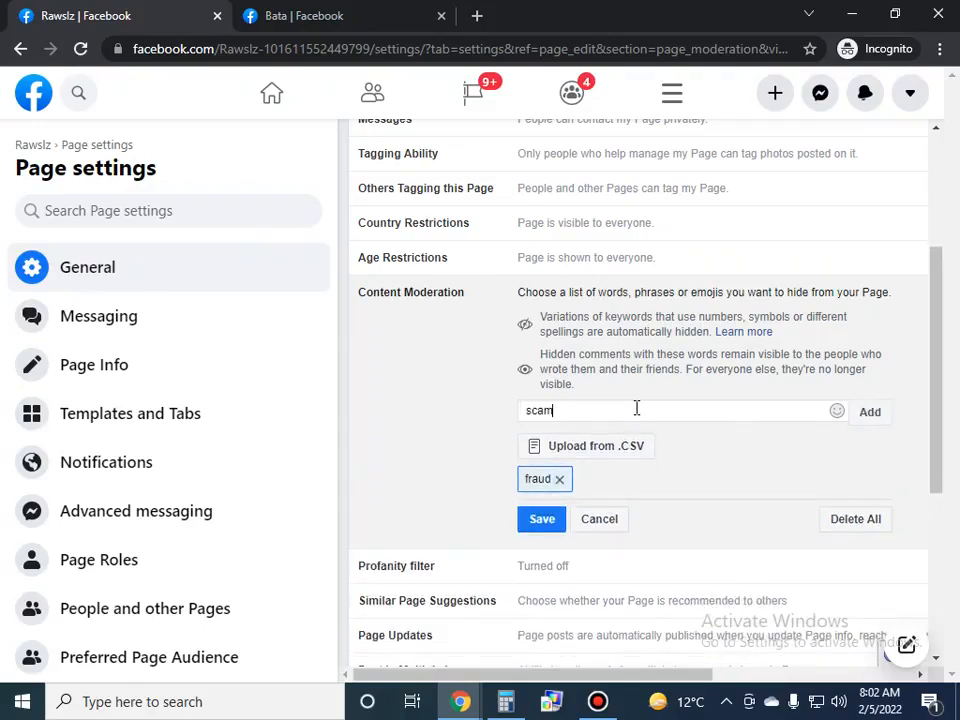
key(Return)
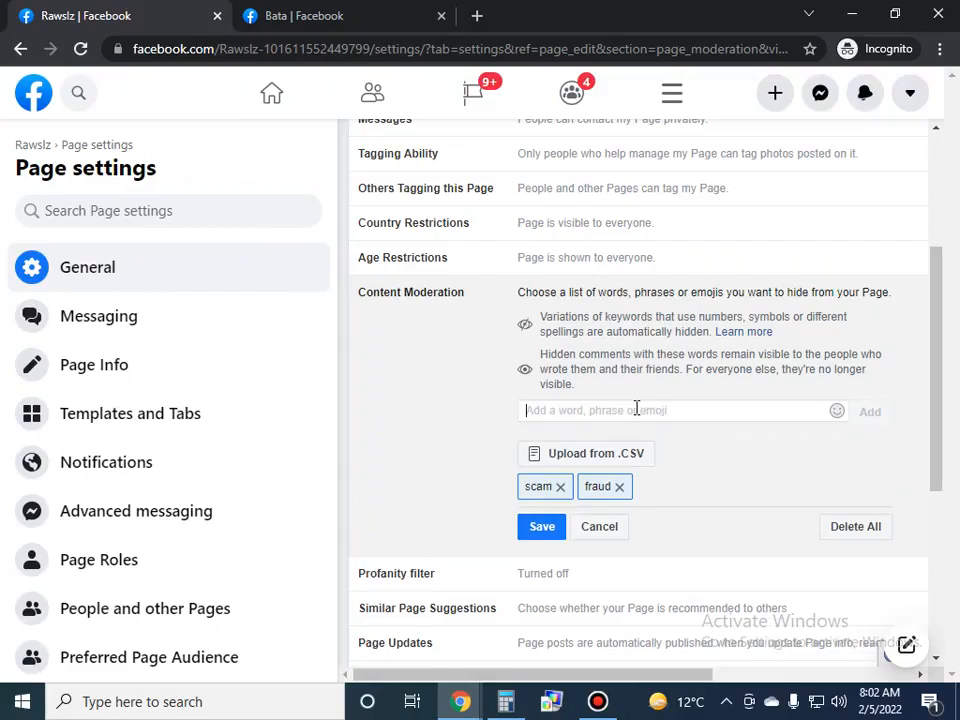
text(chea)
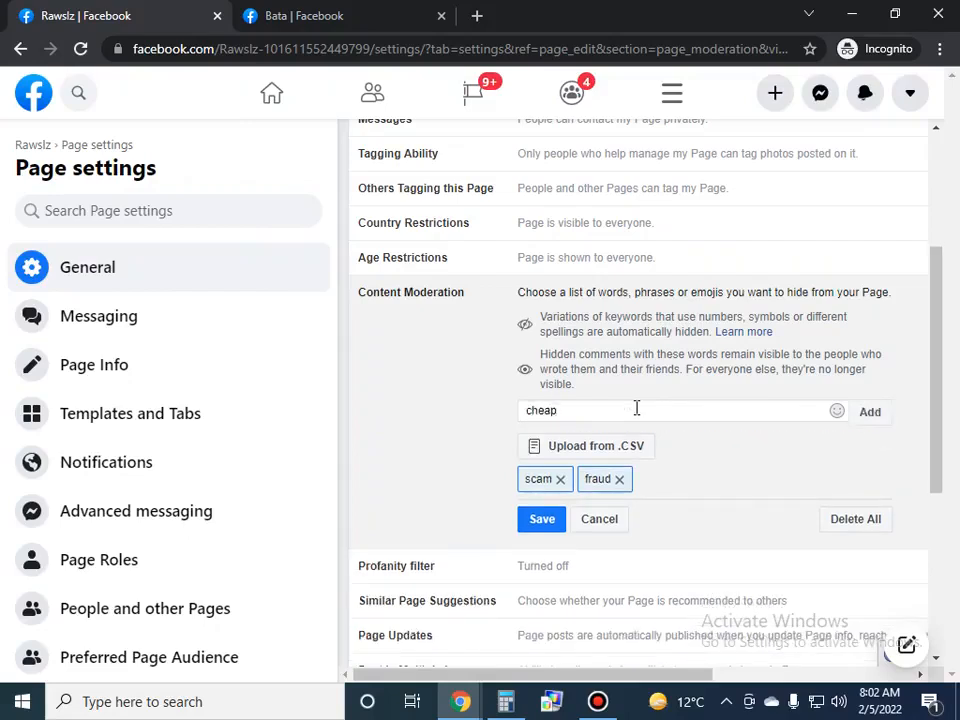
text(p)
key(Return)
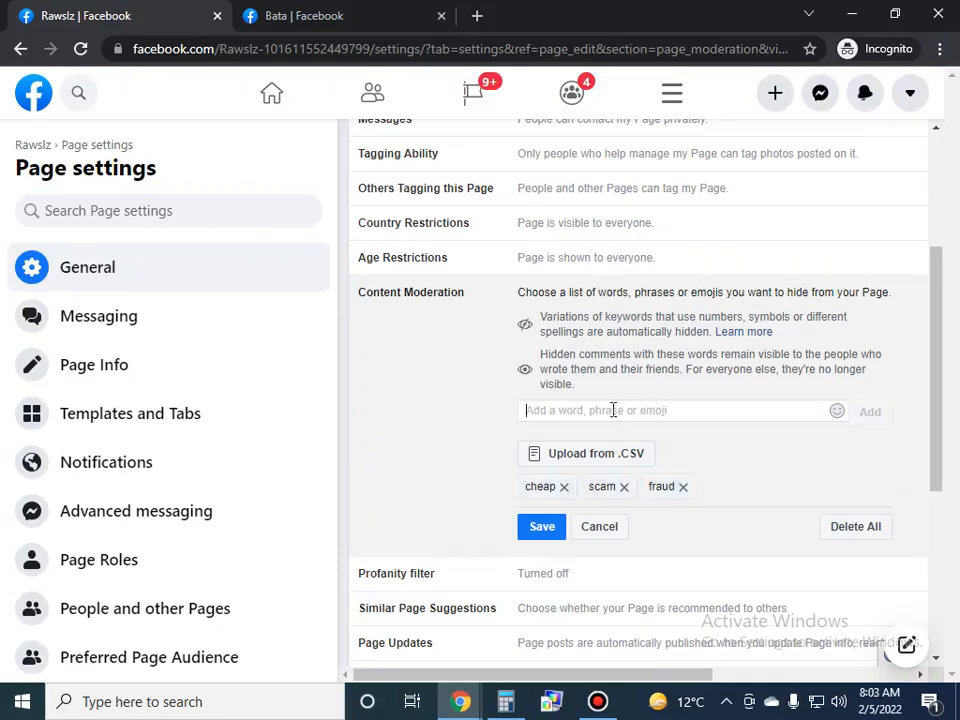
Step: Add "www", ".com" and "china" to the Content Moderation list of hidden terms
text(ww)
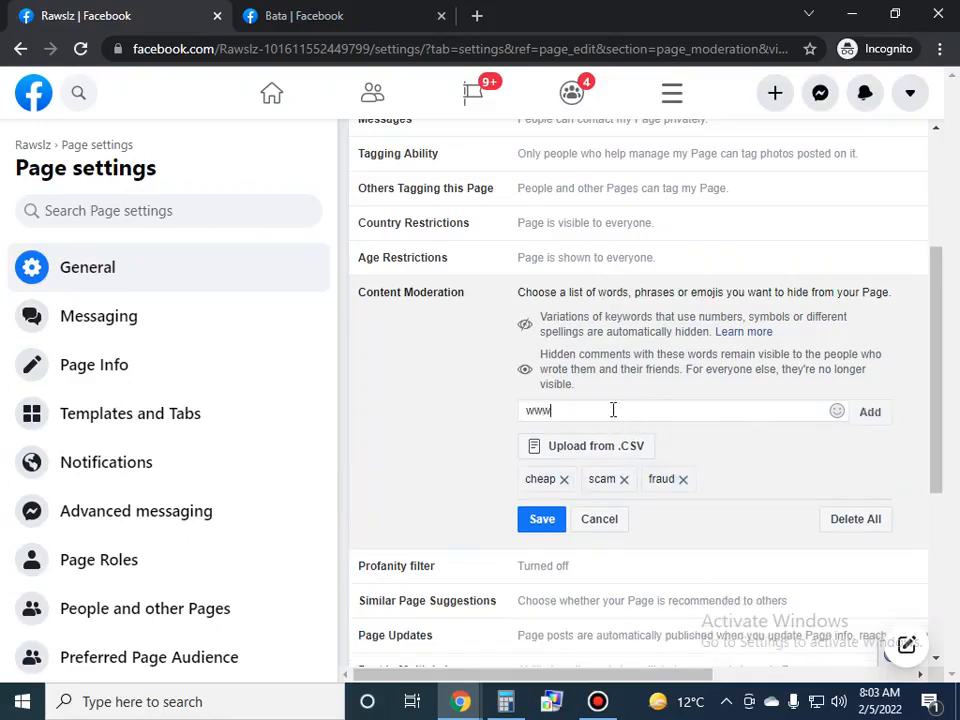
text(w)
key(Return)
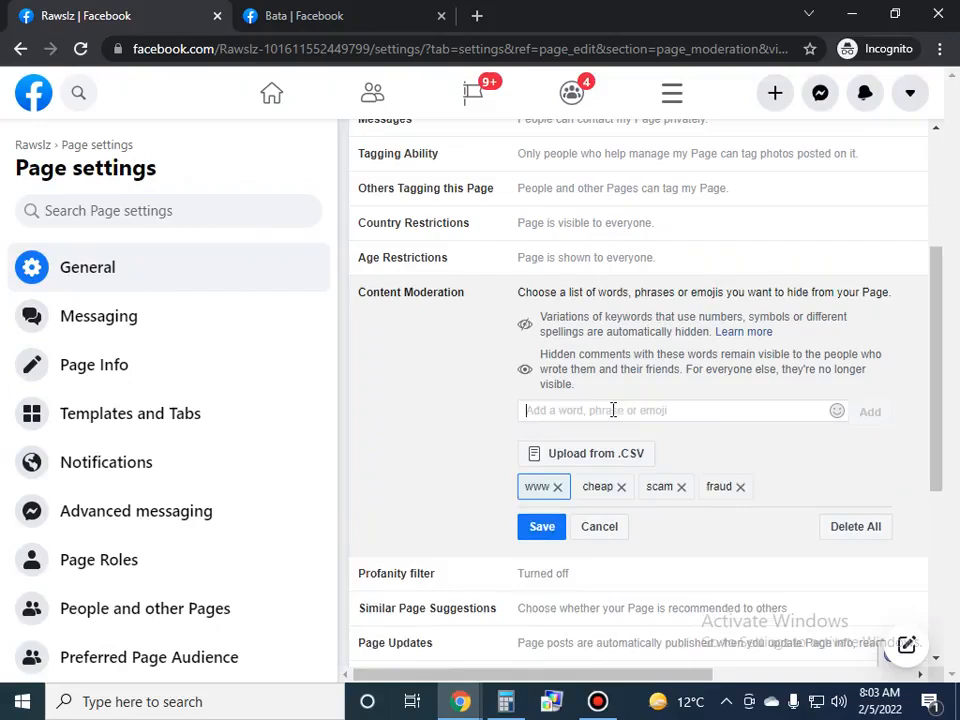
text(.co)
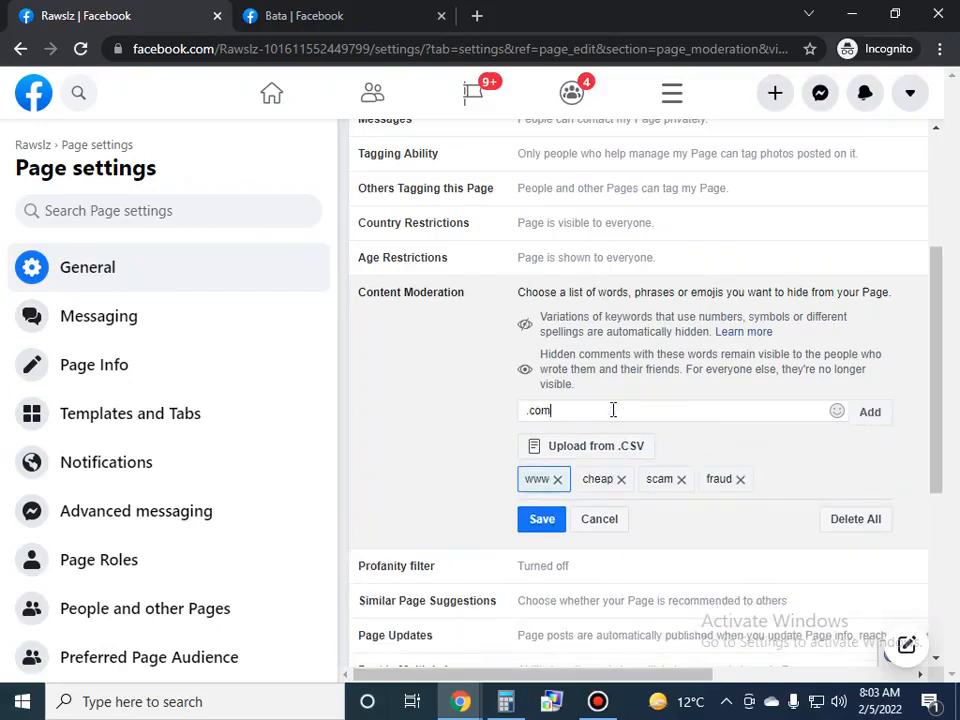
text(m)
key(Return)
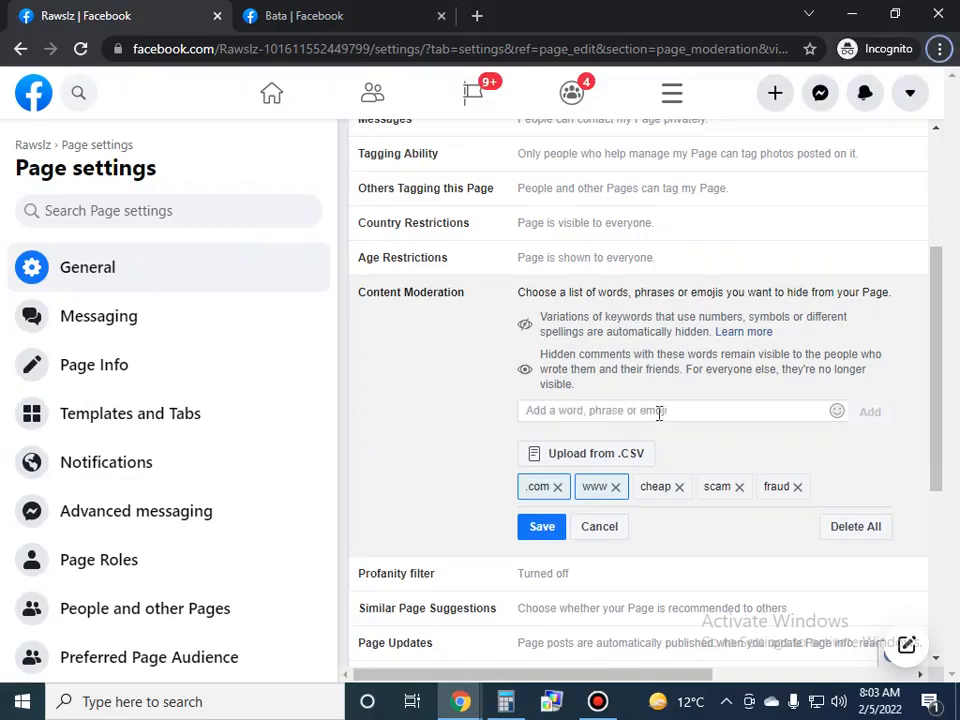
text(chin)
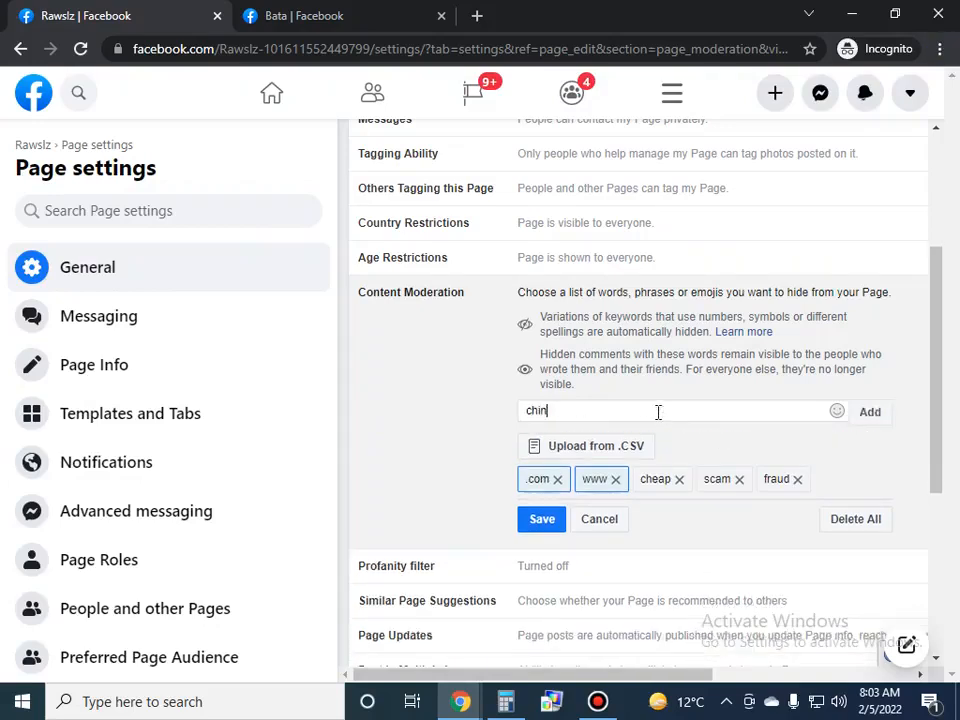
text(a)
key(Return)
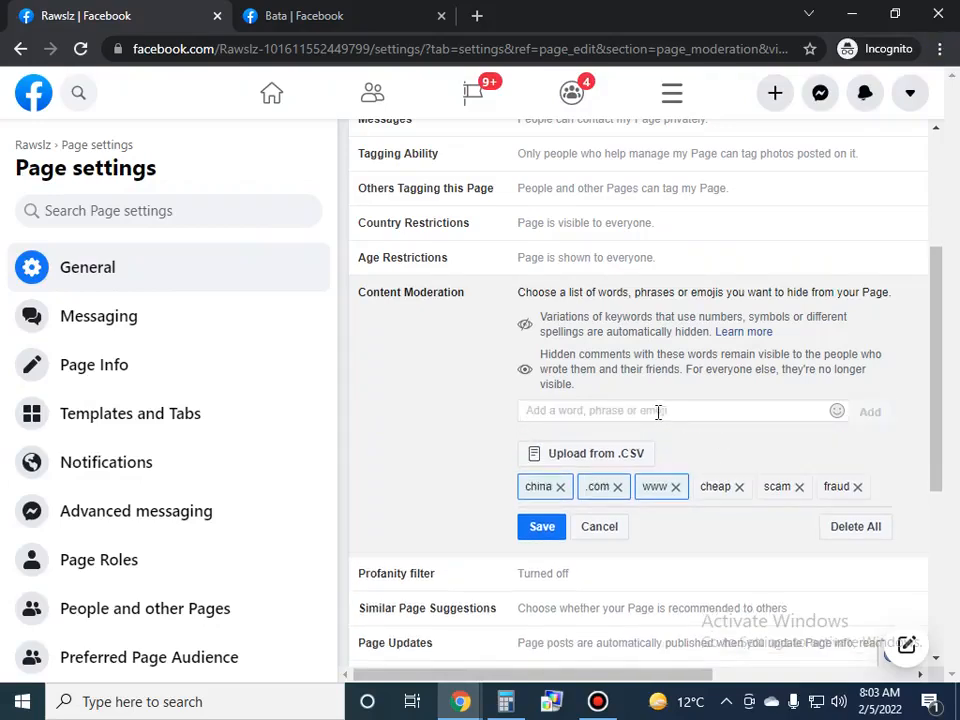
Step: Add "aliexpress" and "scammers" to the Content Moderation list of hidden terms
text(a)
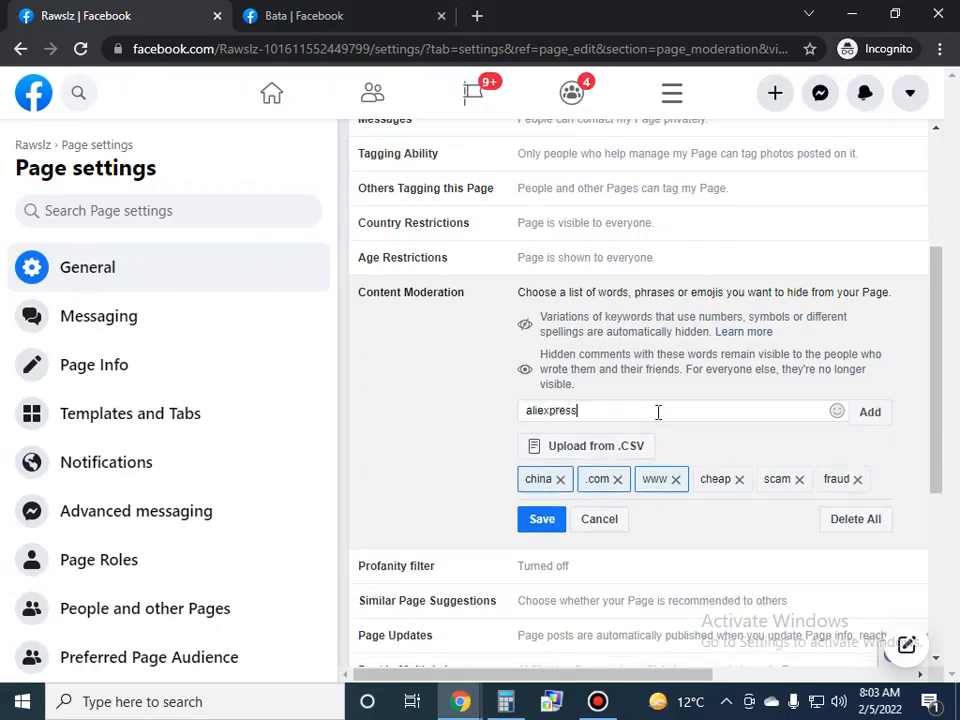
text(liexpress)
key(Return)
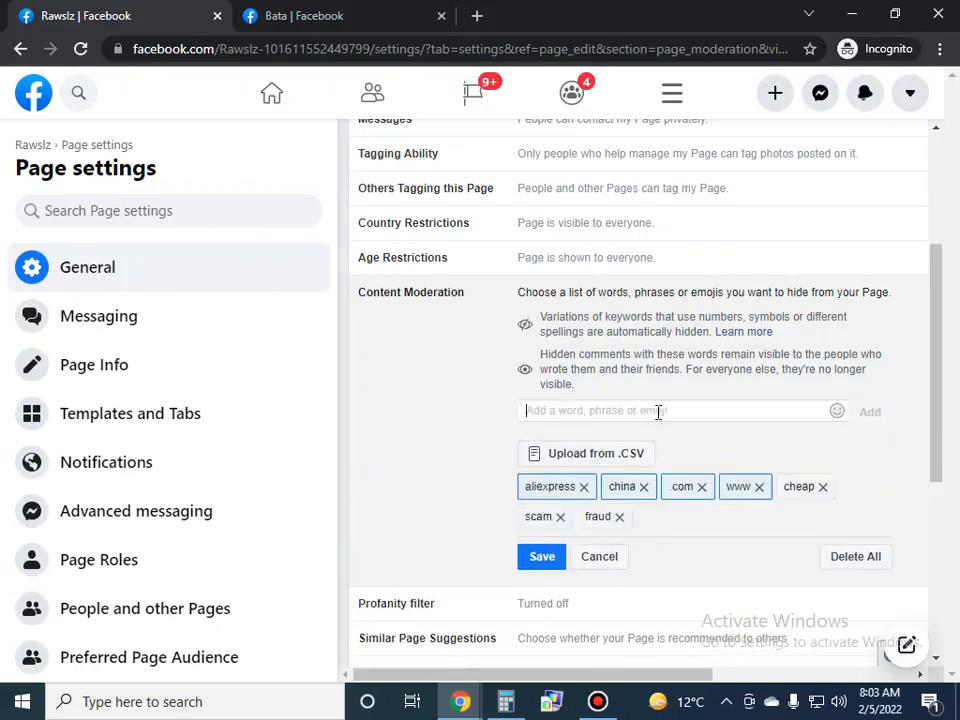
text(scammers)
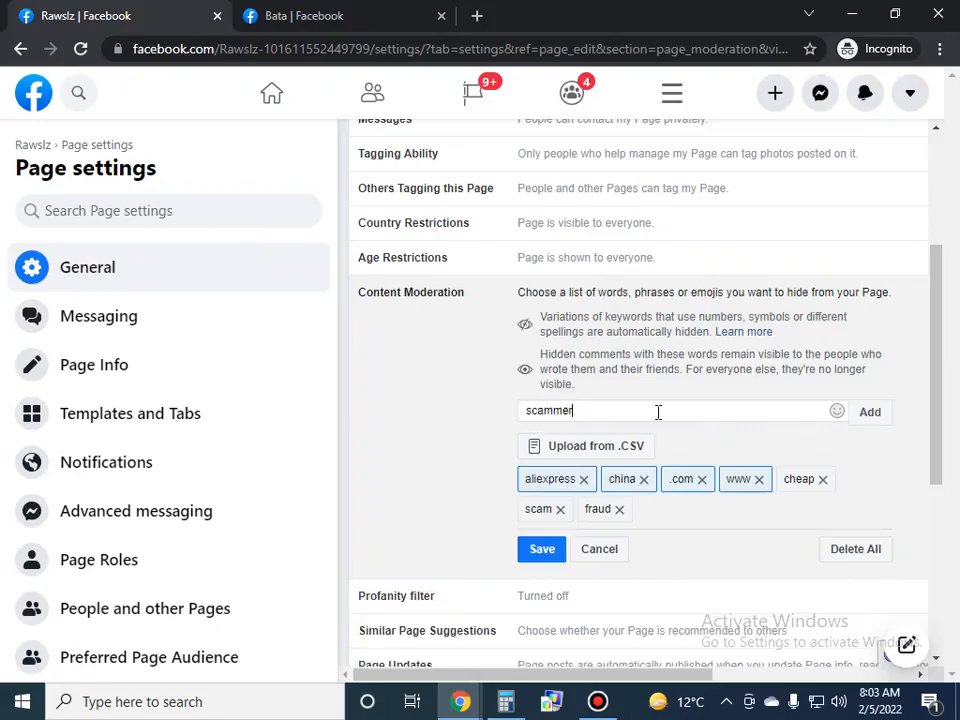
key(Return)
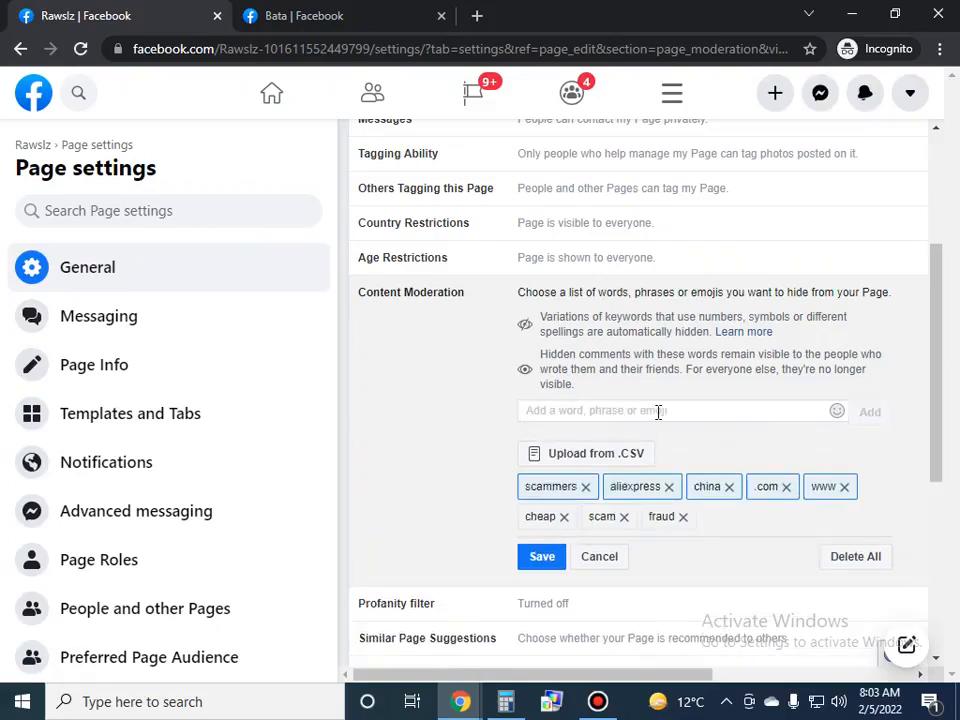
Step: Add "low" to the Content Moderation list of hidden terms and save the list
key(alt)
click(615, 411)
text(low)
key(Return)
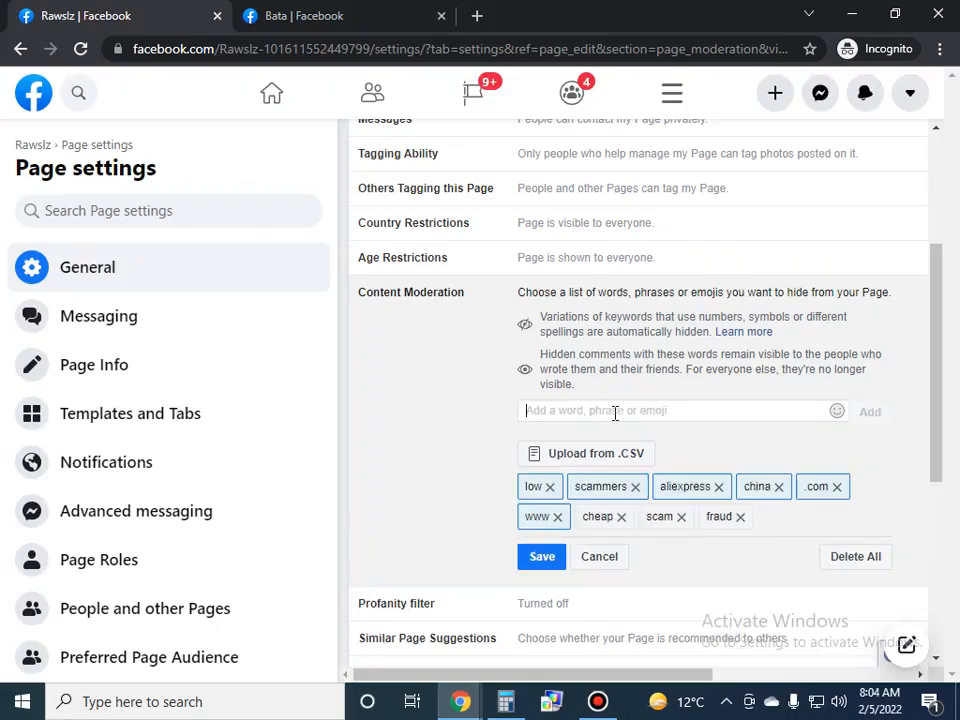
right_click(549, 560)
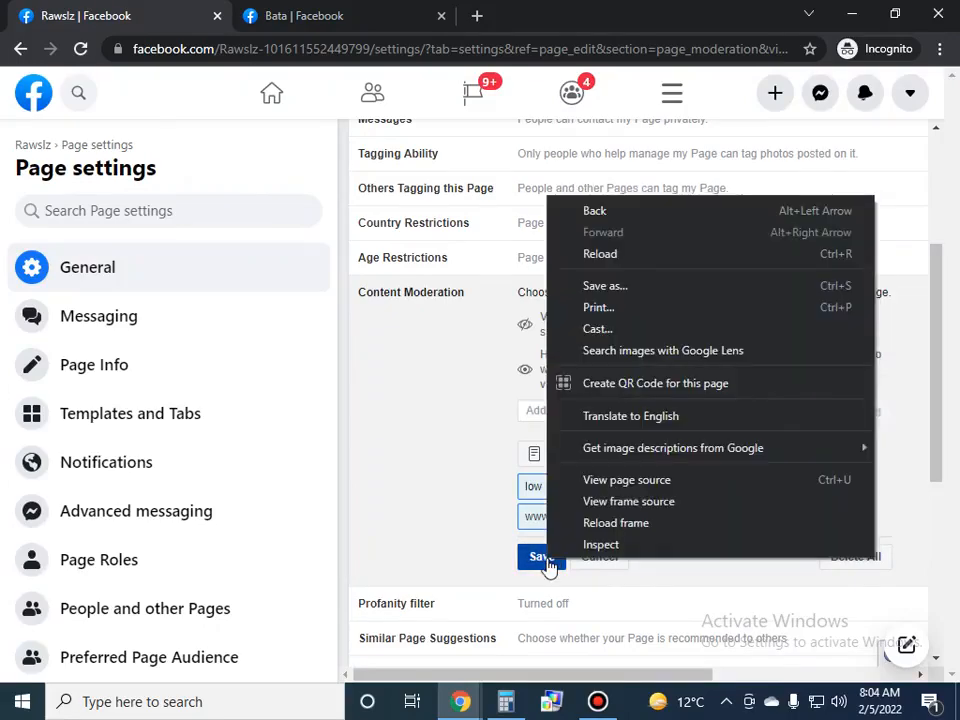
click(547, 559)
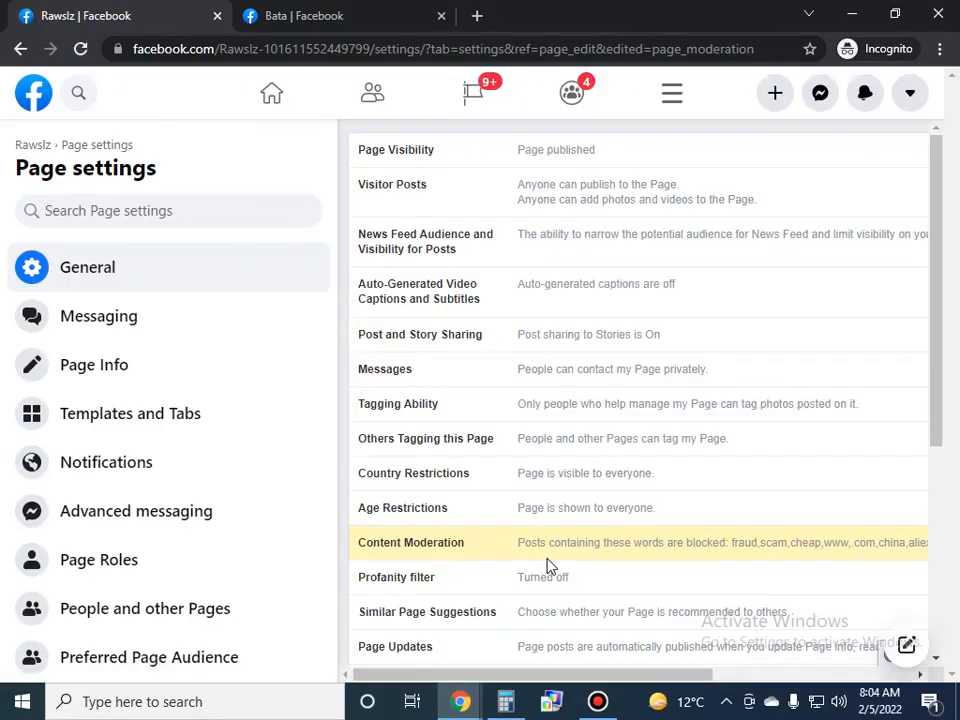
Step: Reopen the Content Moderation setting to review the saved list of hidden words
click(688, 553)
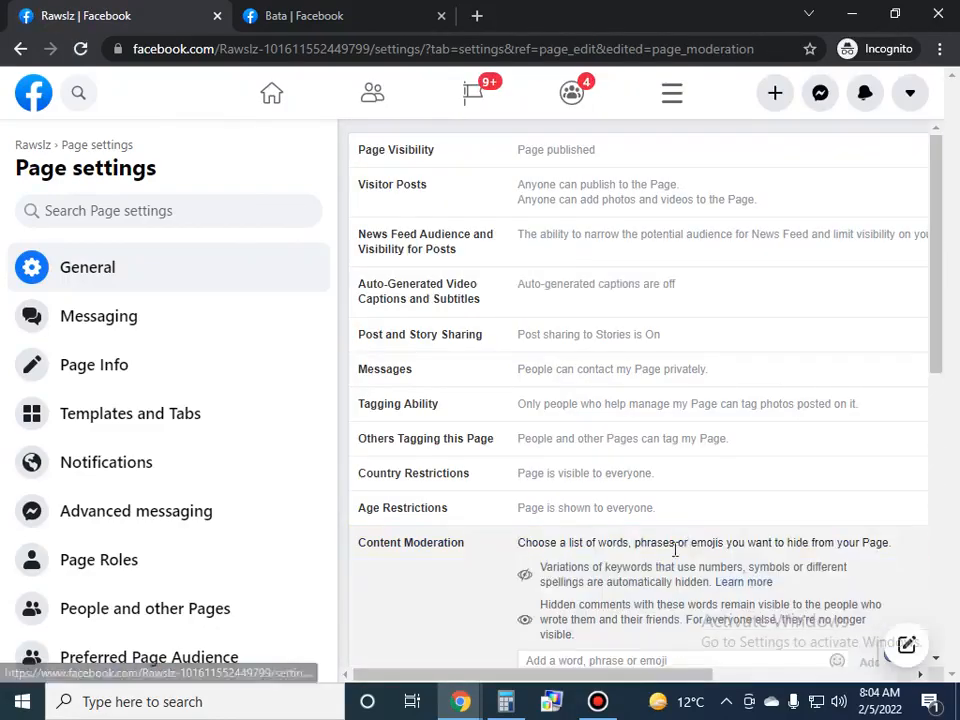
drag(941, 304, 936, 392)
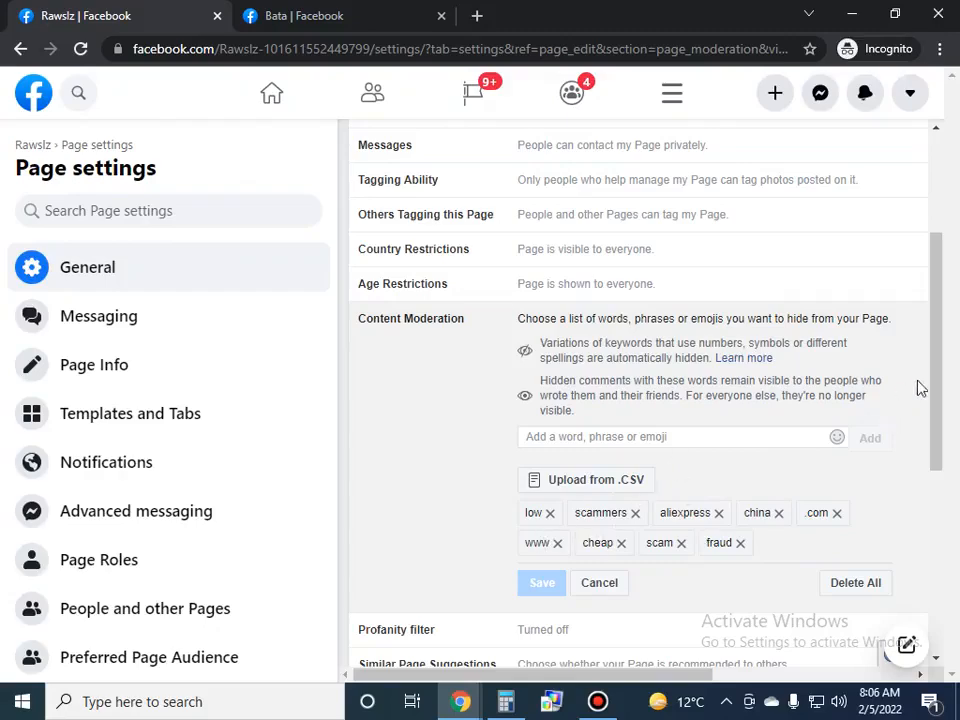
Step: Turn on the Profanity filter in the General settings and save the change
drag(940, 369, 940, 489)
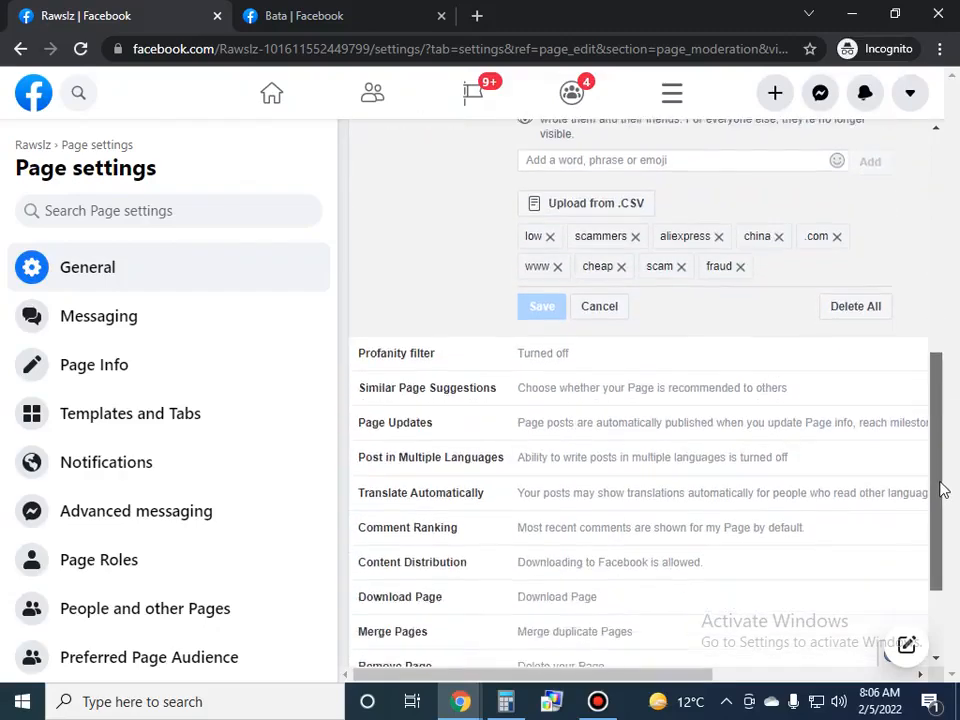
click(562, 364)
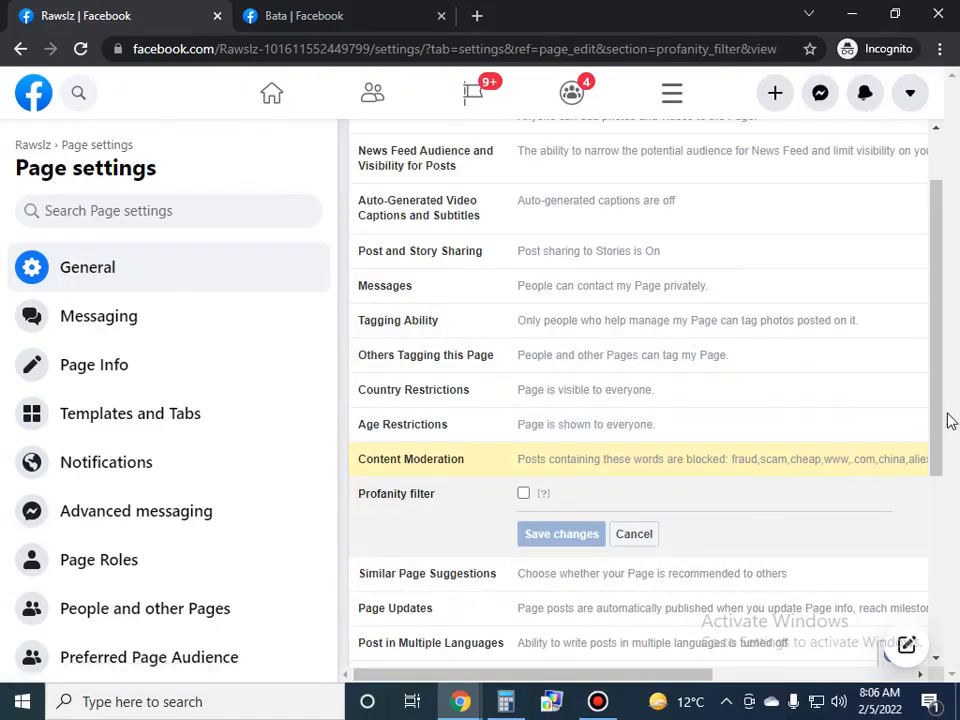
scroll(945, 419, down, 1)
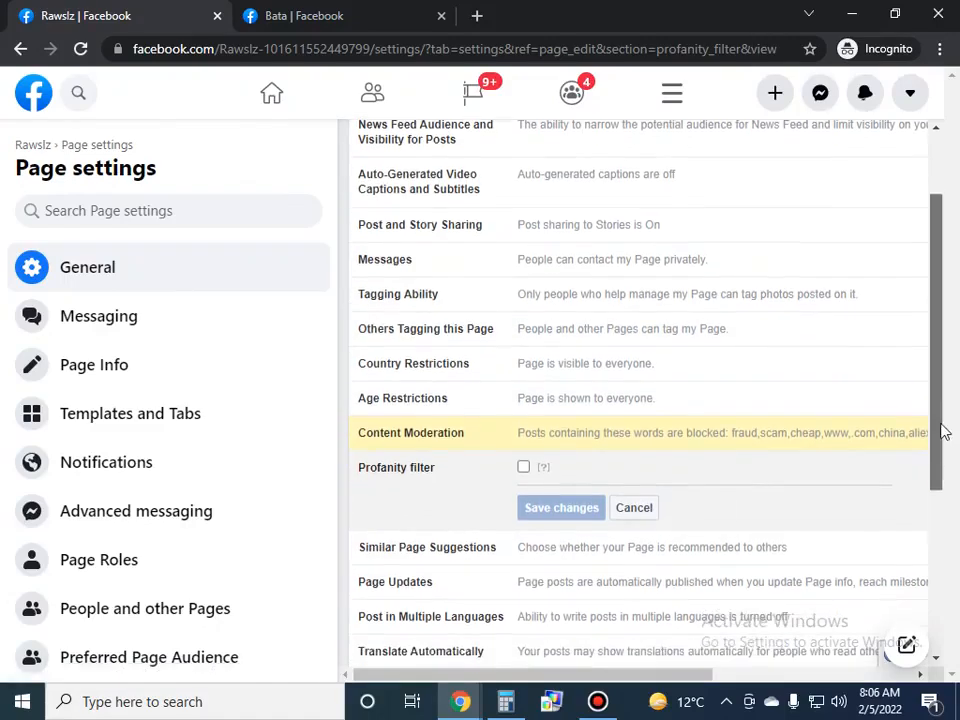
click(524, 468)
click(549, 510)
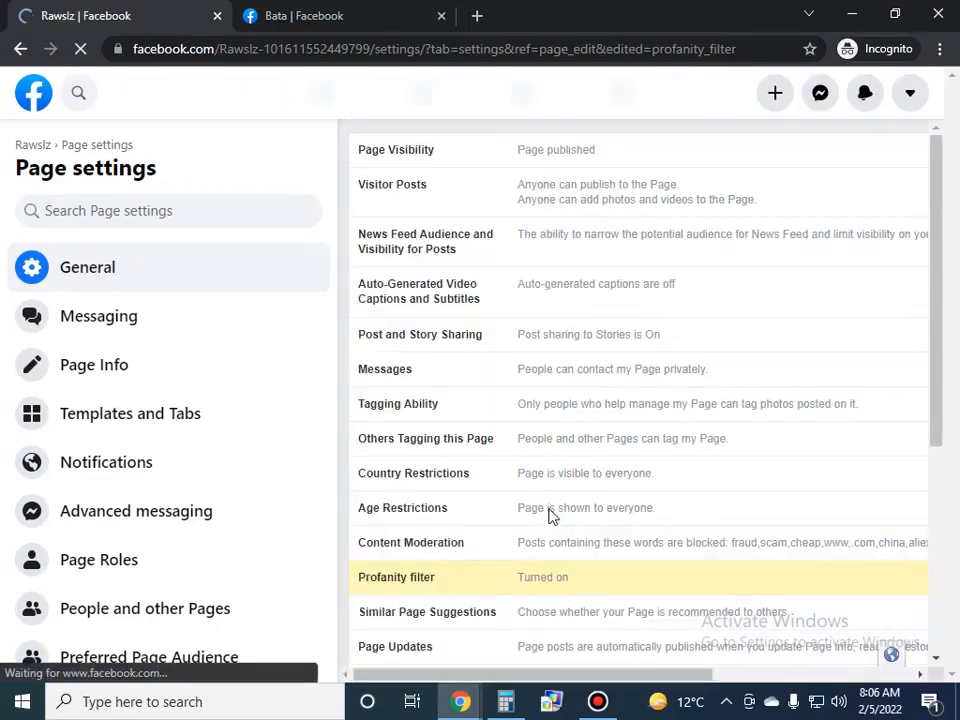
Step: Enable "See most relevant comments by default" under Comment Ranking and save the change
drag(936, 386, 936, 497)
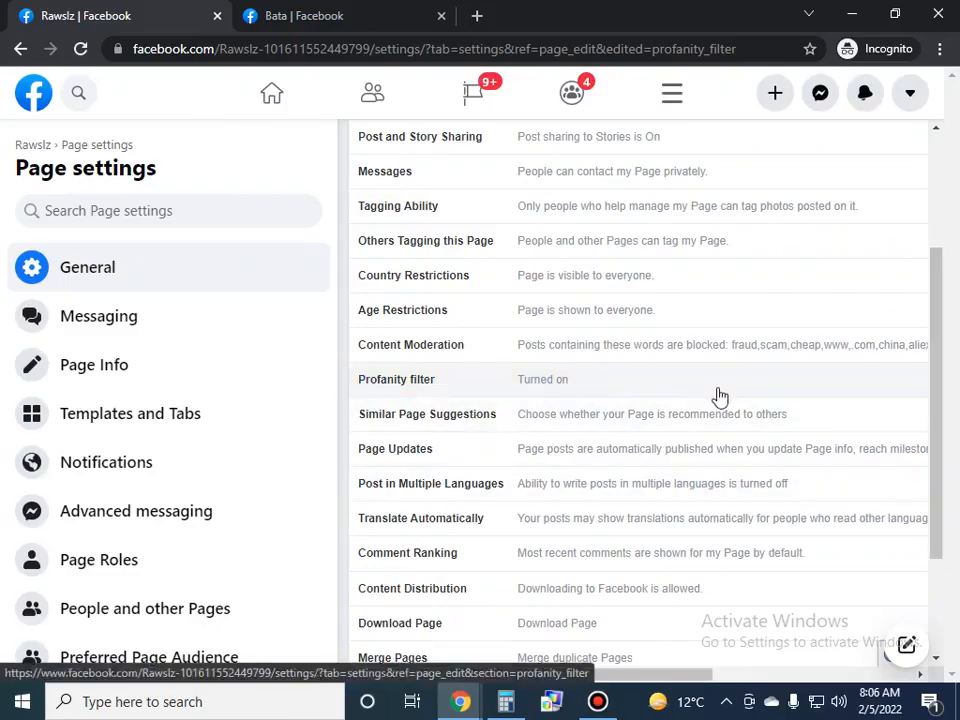
scroll(720, 397, down, 1)
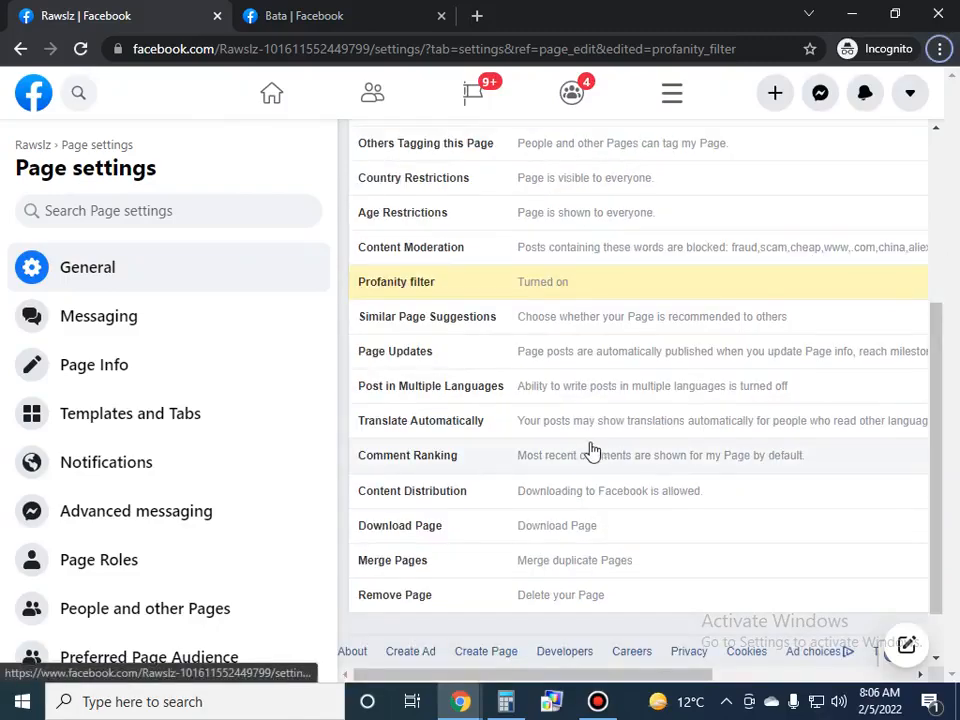
scroll(938, 477, down, 1)
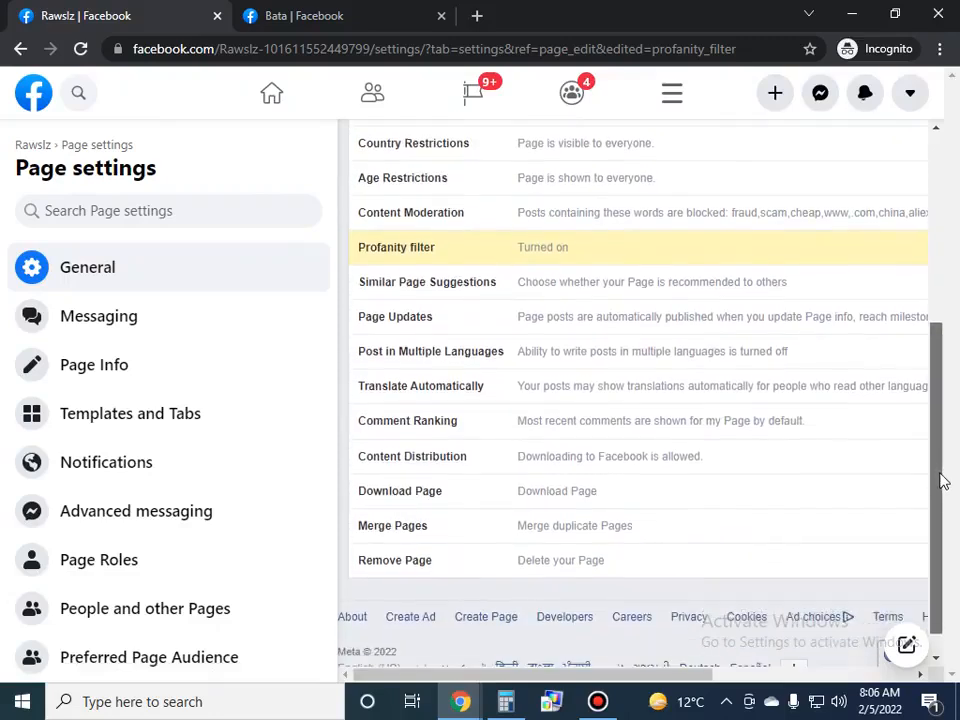
drag(940, 474, 939, 472)
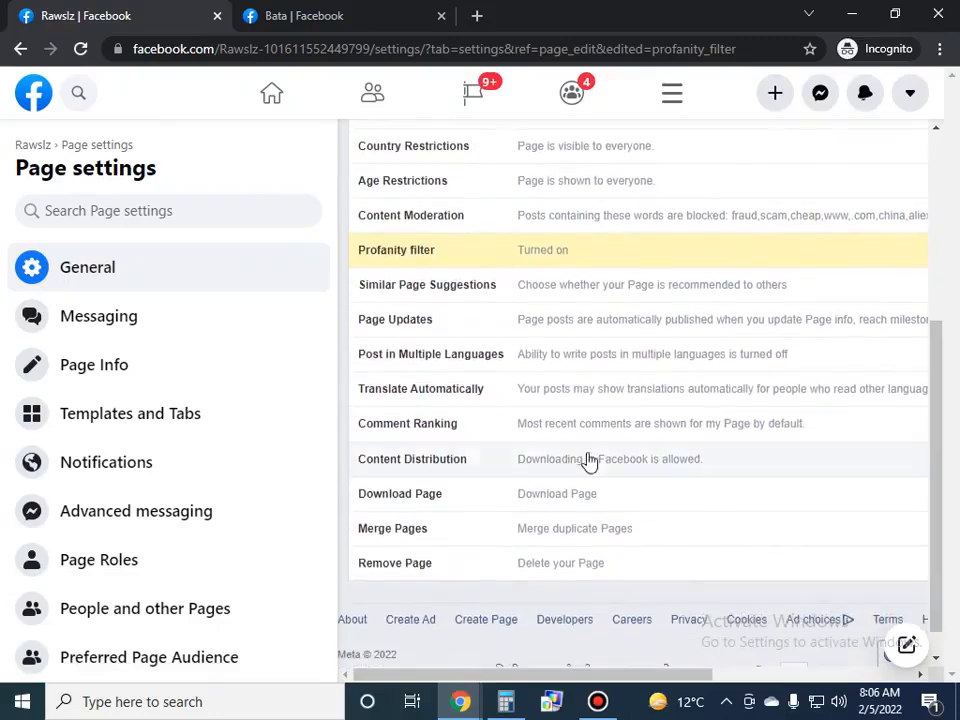
click(481, 432)
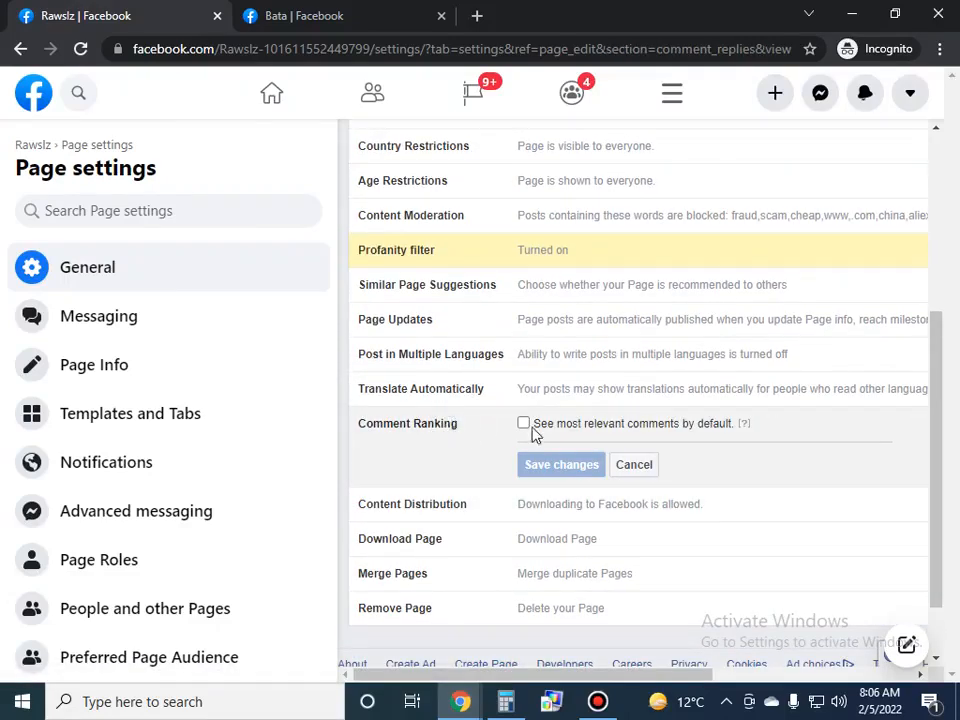
click(523, 424)
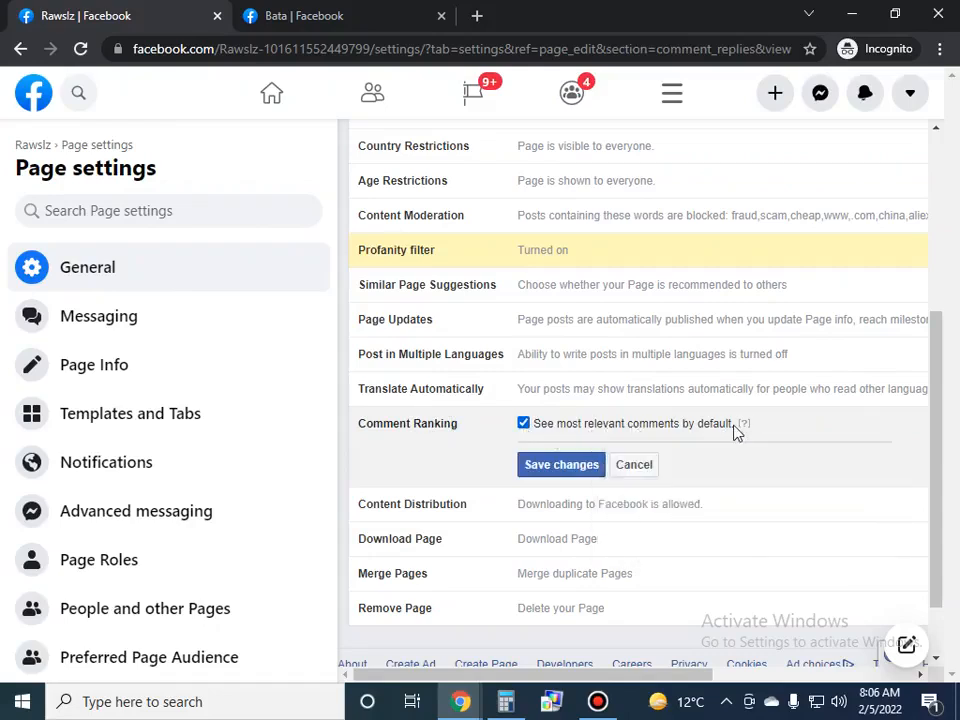
click(583, 466)
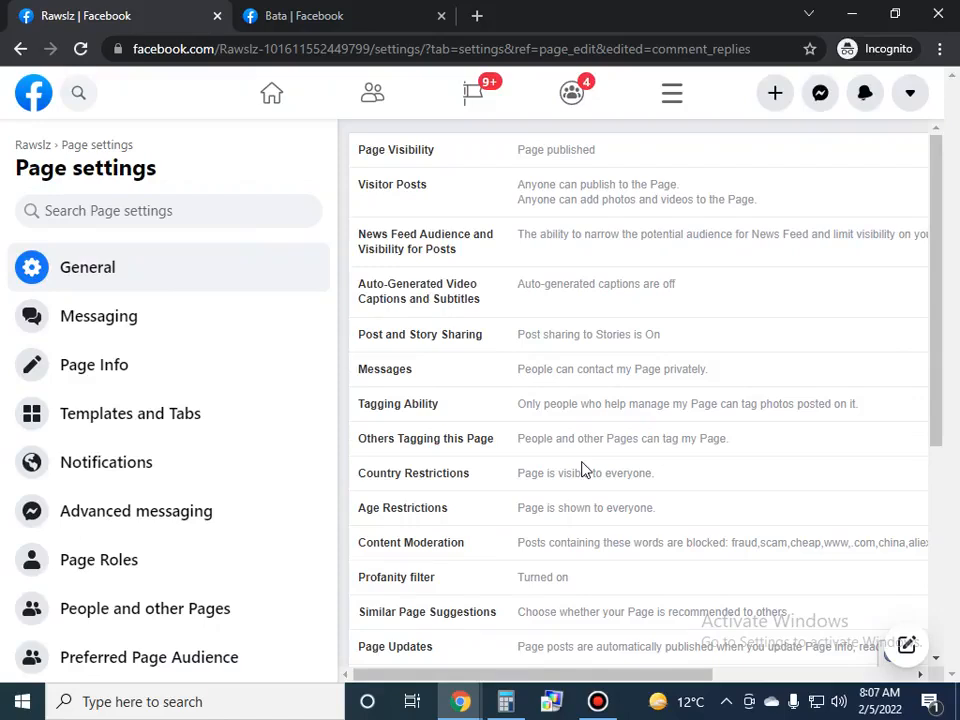
Step: Reopen the Comment Ranking setting to review its saved option
drag(934, 420, 950, 585)
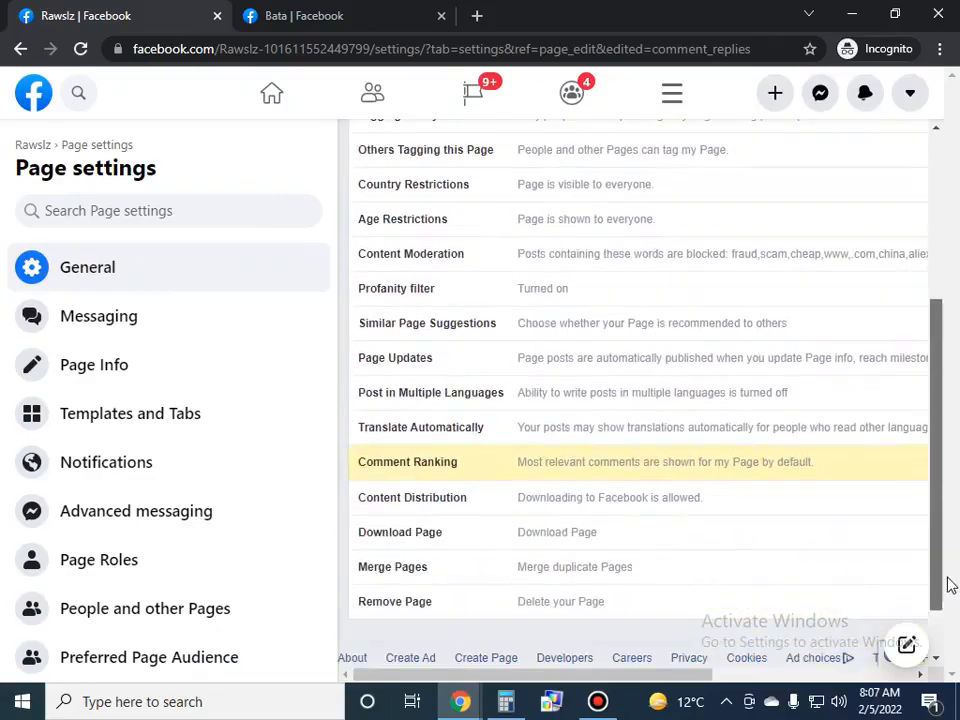
click(611, 476)
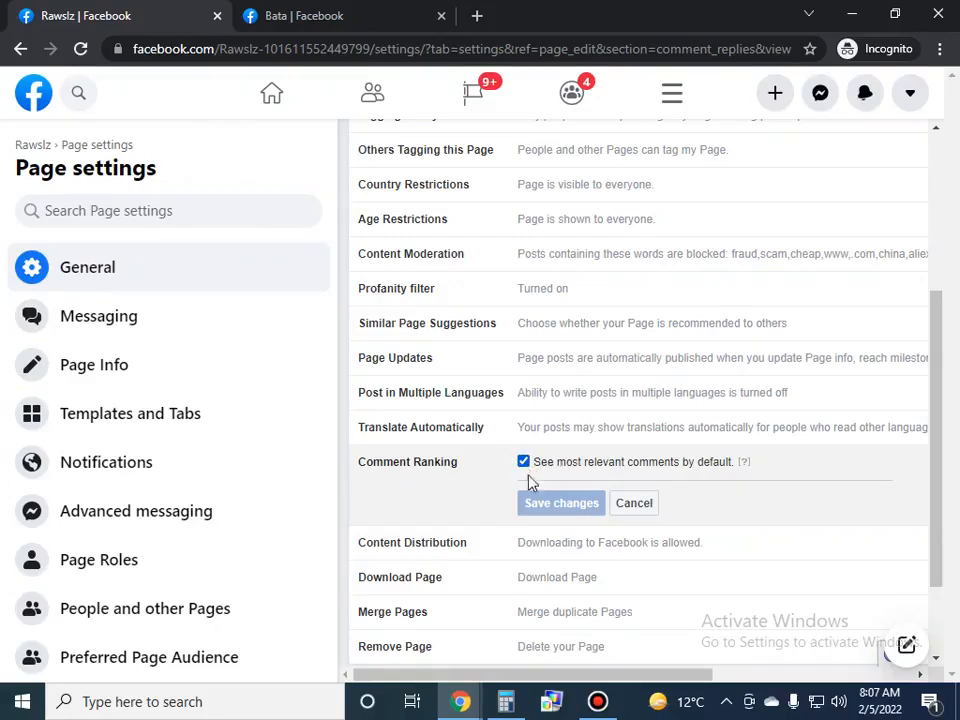
drag(940, 497, 936, 560)
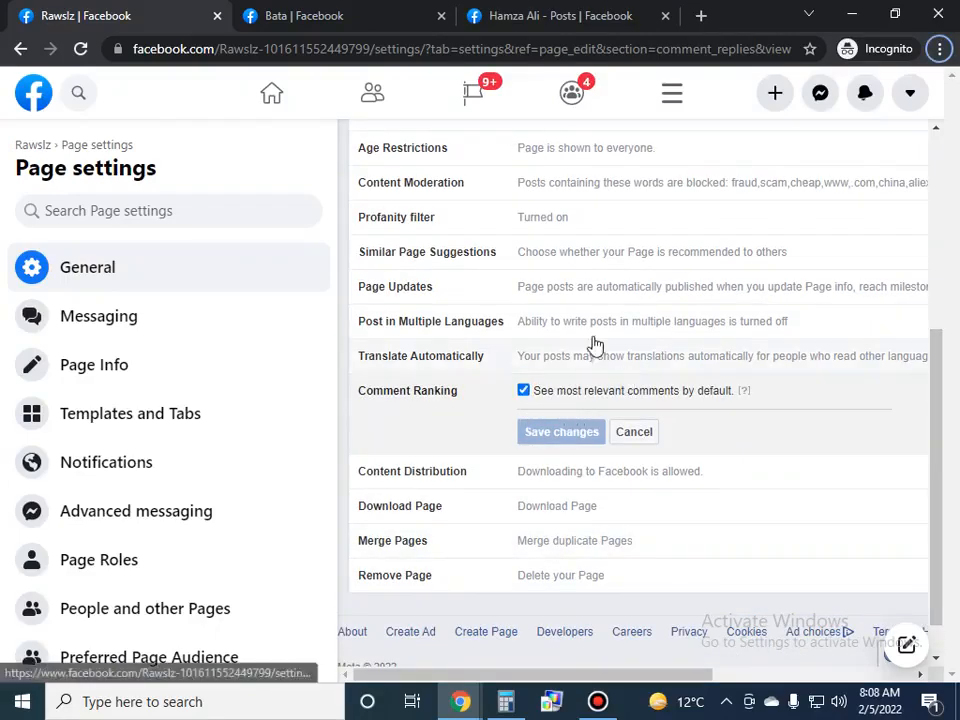
Step: Examine the comment order on the Facebook Ads course post in its own browser tab, and return to the Comment Ranking setting
click(527, 22)
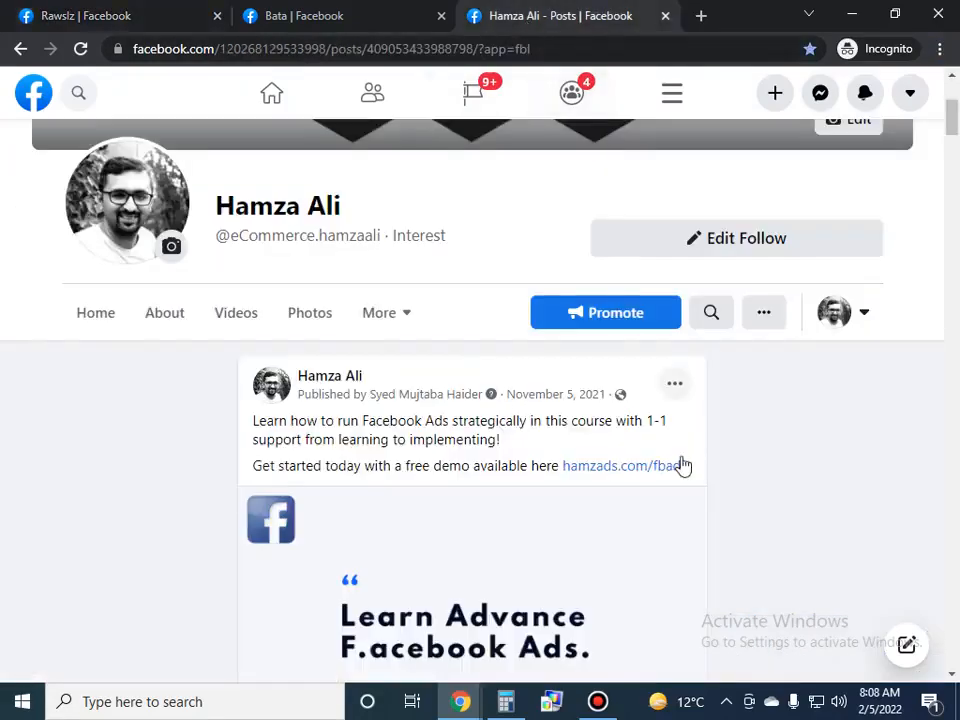
drag(952, 122, 953, 167)
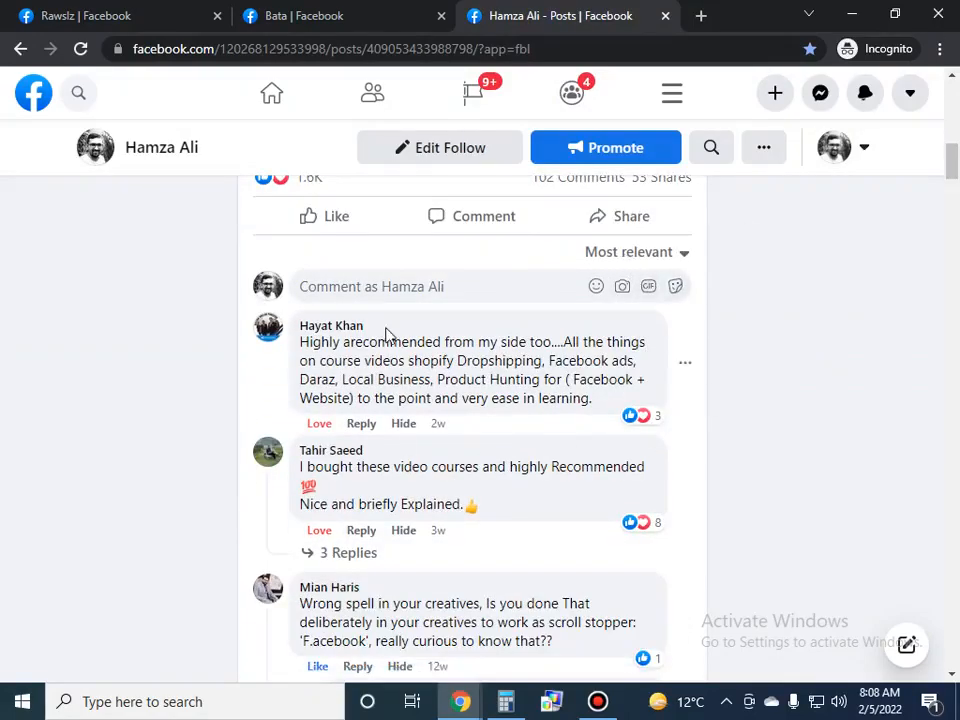
mouse_move(640, 425)
click(305, 24)
click(72, 12)
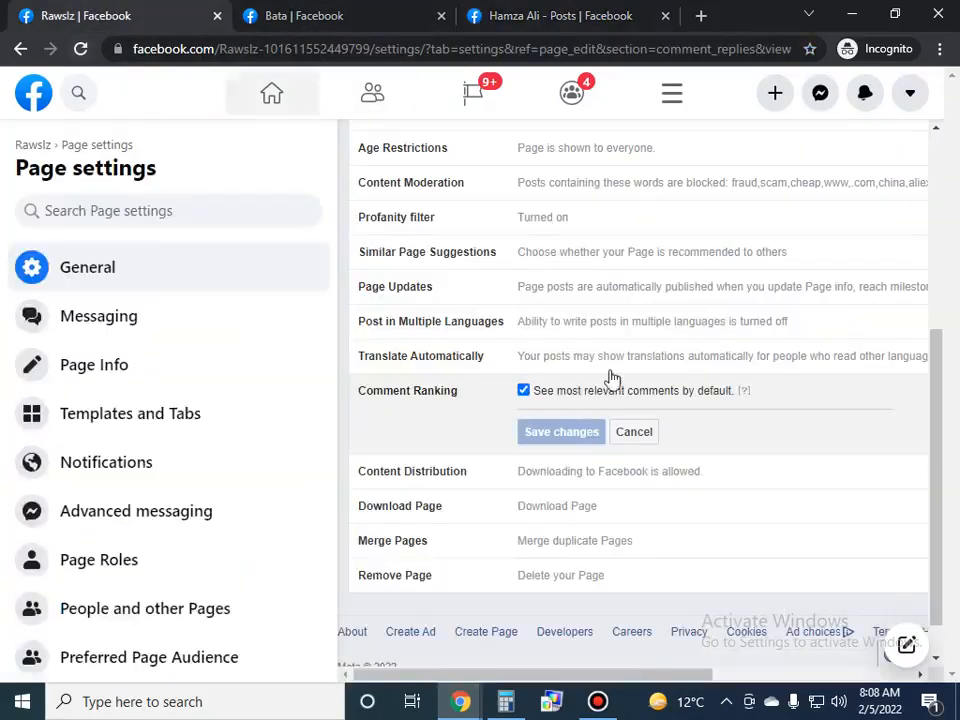
Step: Compare the top-ranked comments on the Facebook Ads course post with the link and off-topic comments further down
click(555, 15)
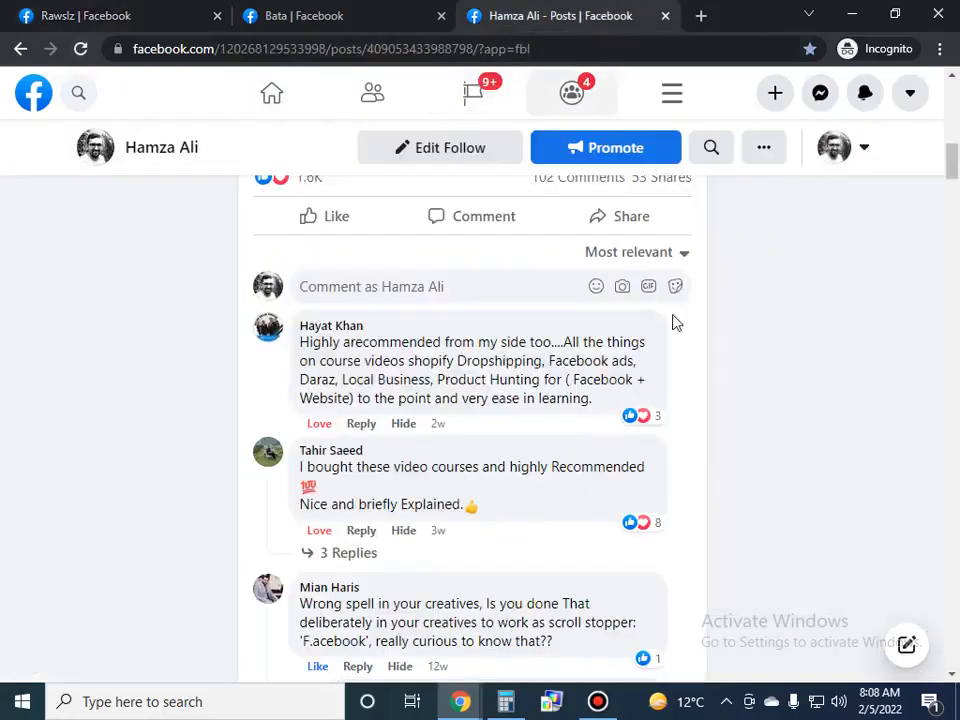
drag(946, 175, 951, 428)
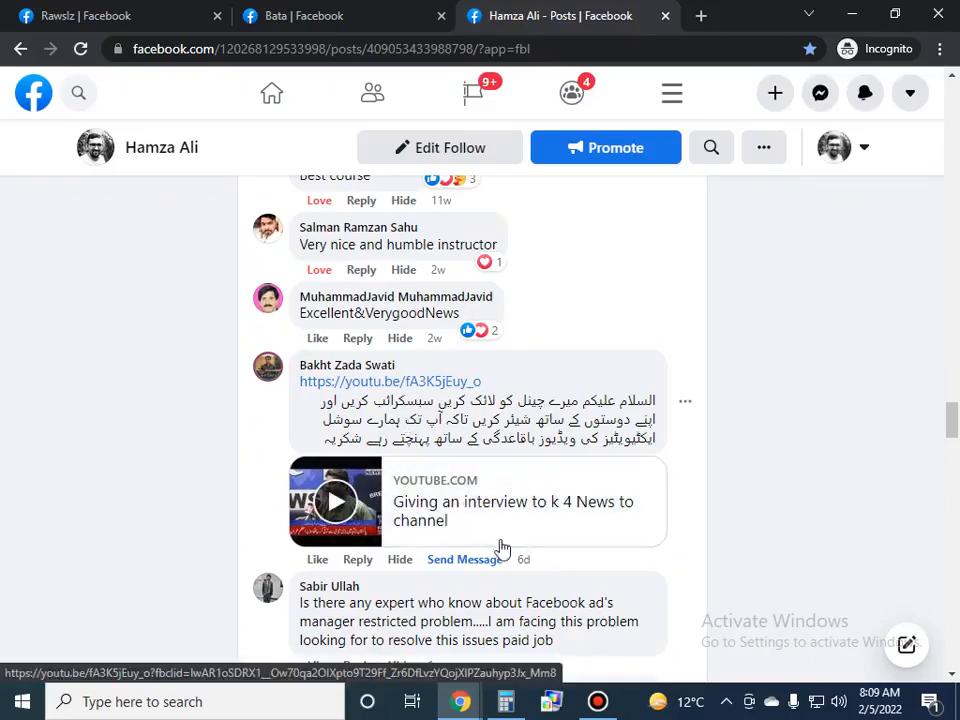
drag(952, 418, 953, 132)
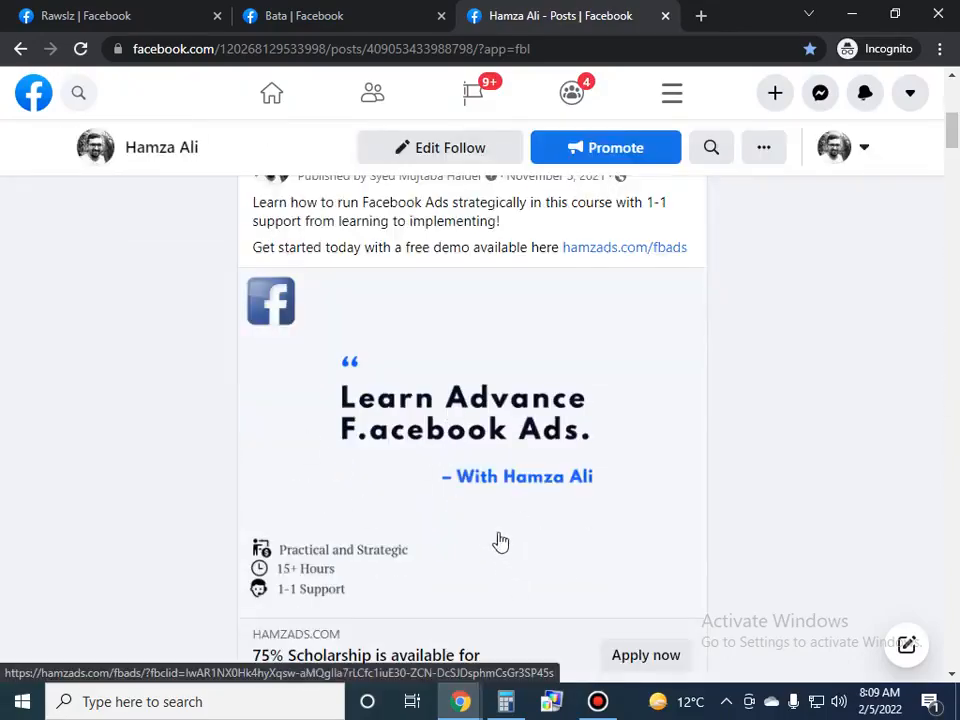
scroll(940, 142, down, 10)
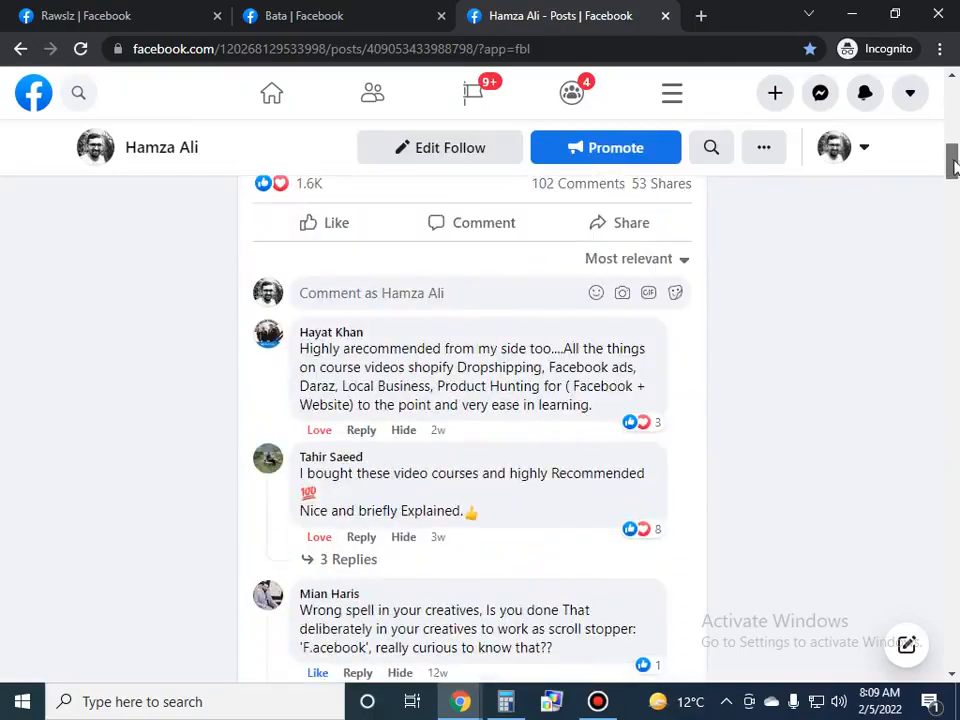
scroll(953, 205, down, 3)
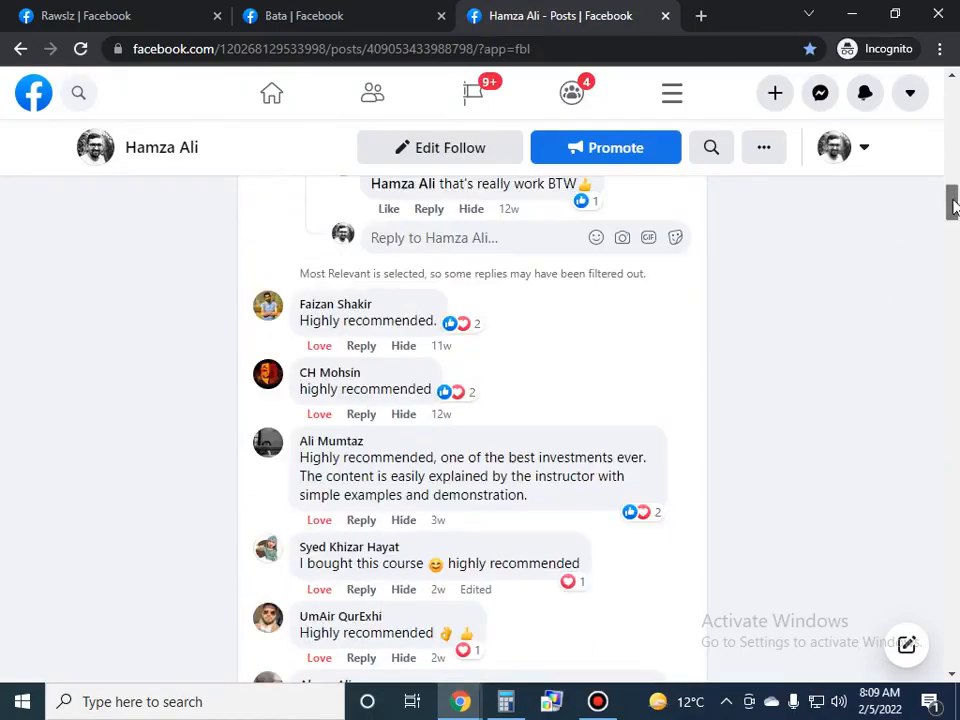
drag(952, 205, 953, 422)
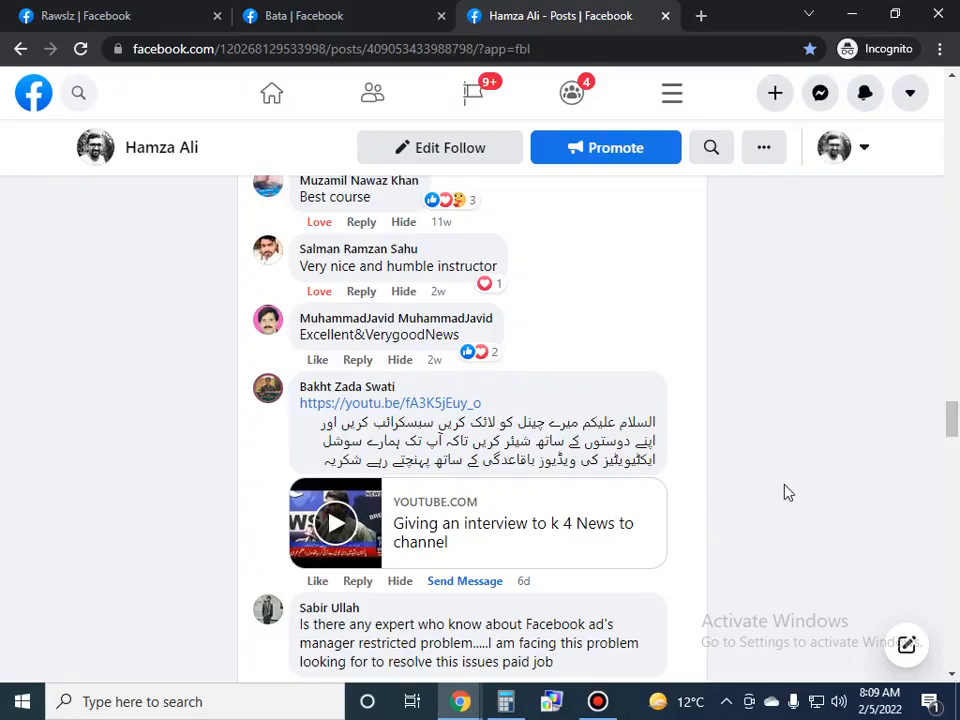
Step: Return to the Rawslz Page's General settings and try to open the Auto-Generated Video Captions and Subtitles setting
click(130, 15)
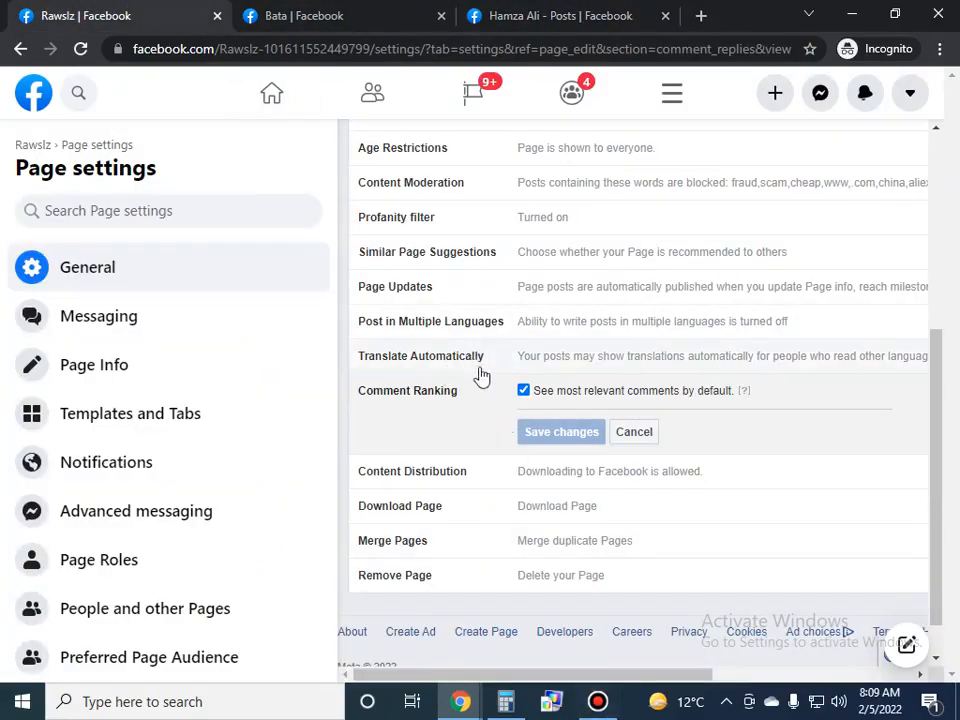
scroll(579, 354, up, 4)
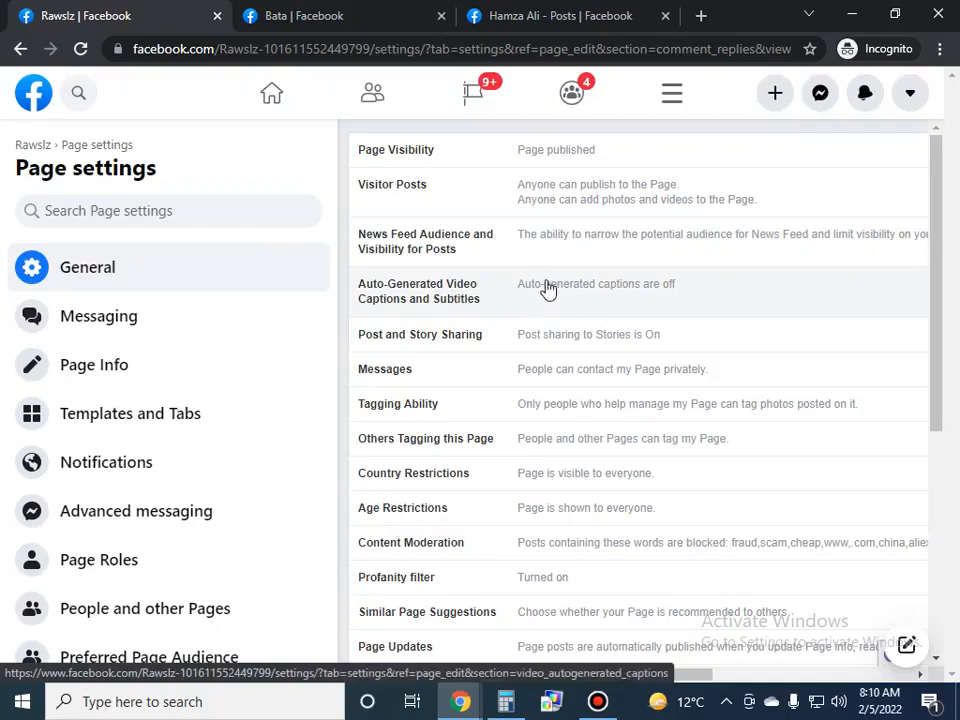
click(636, 298)
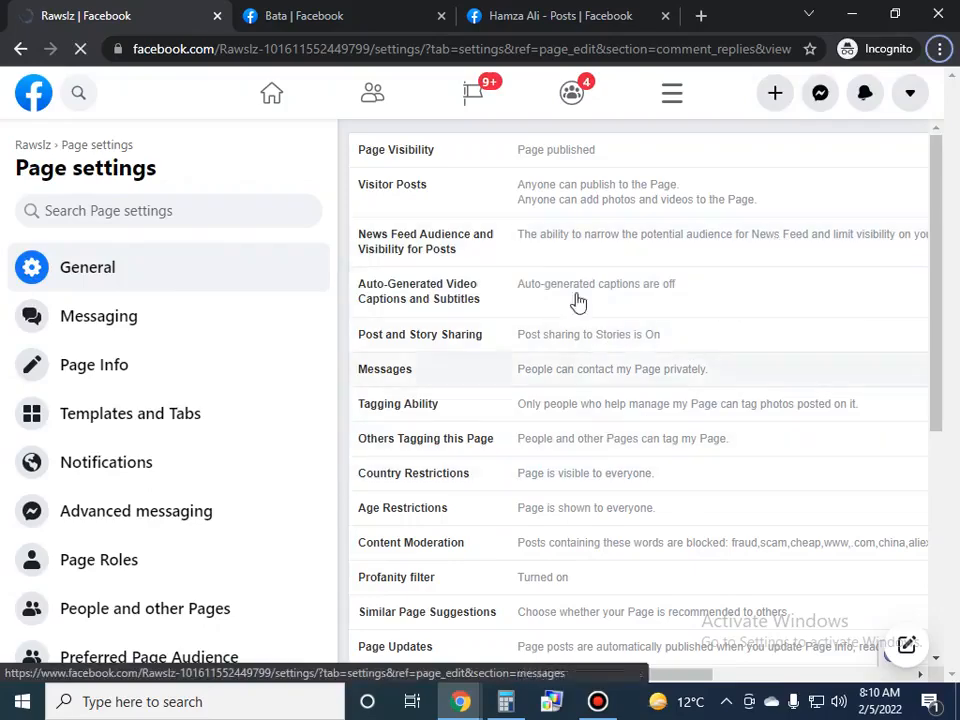
Step: Open the Messaging section of the Rawslz Page settings
drag(928, 252, 949, 150)
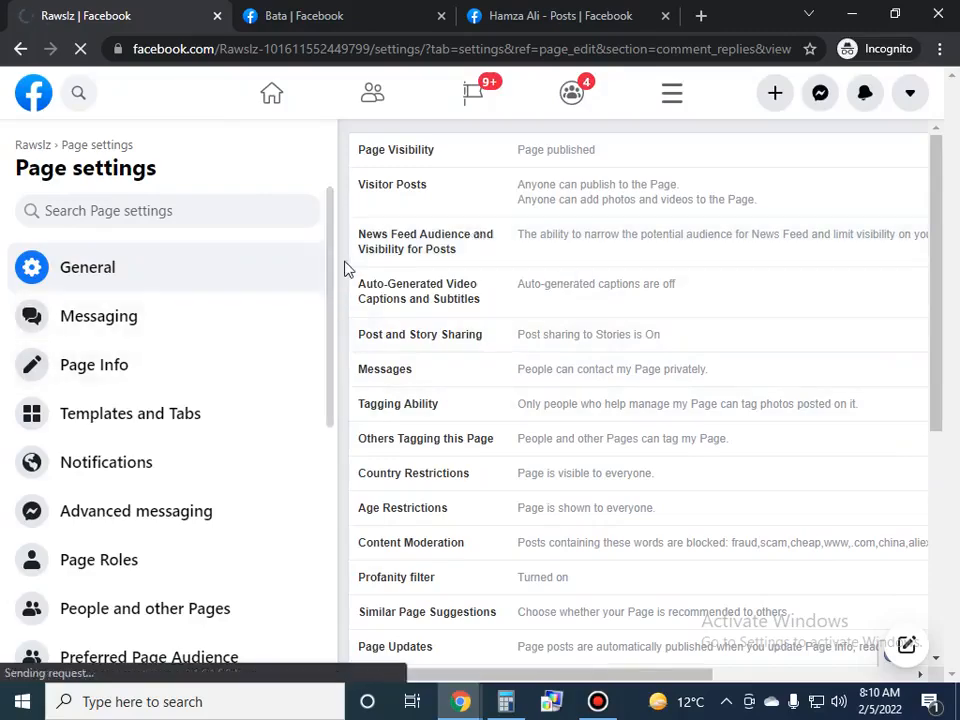
drag(331, 316, 334, 439)
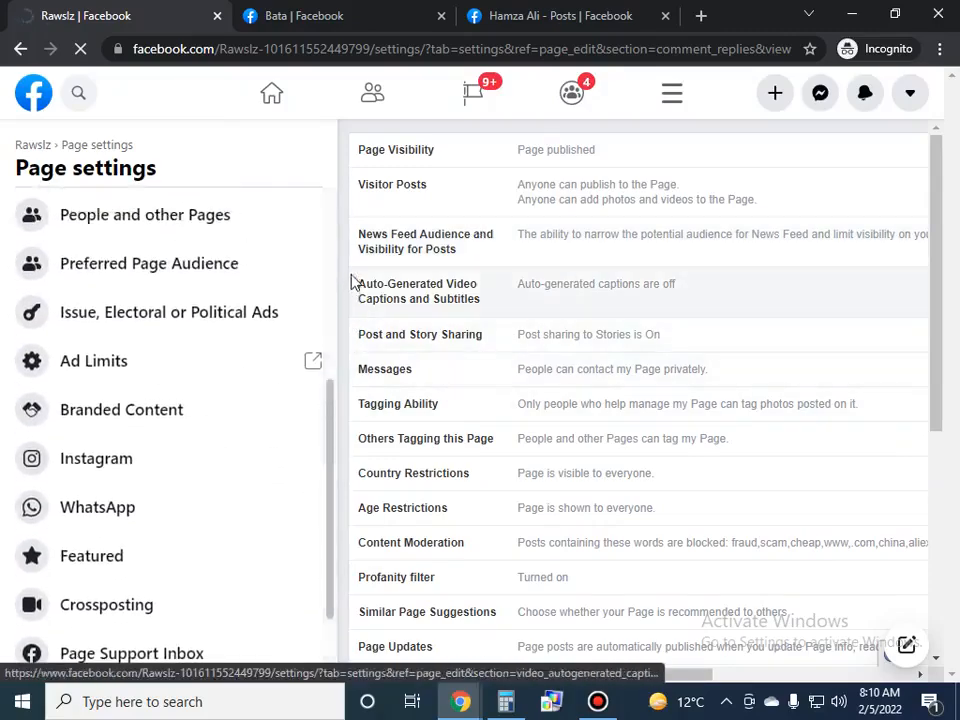
click(334, 304)
drag(333, 303, 332, 250)
scroll(252, 462, down, 3)
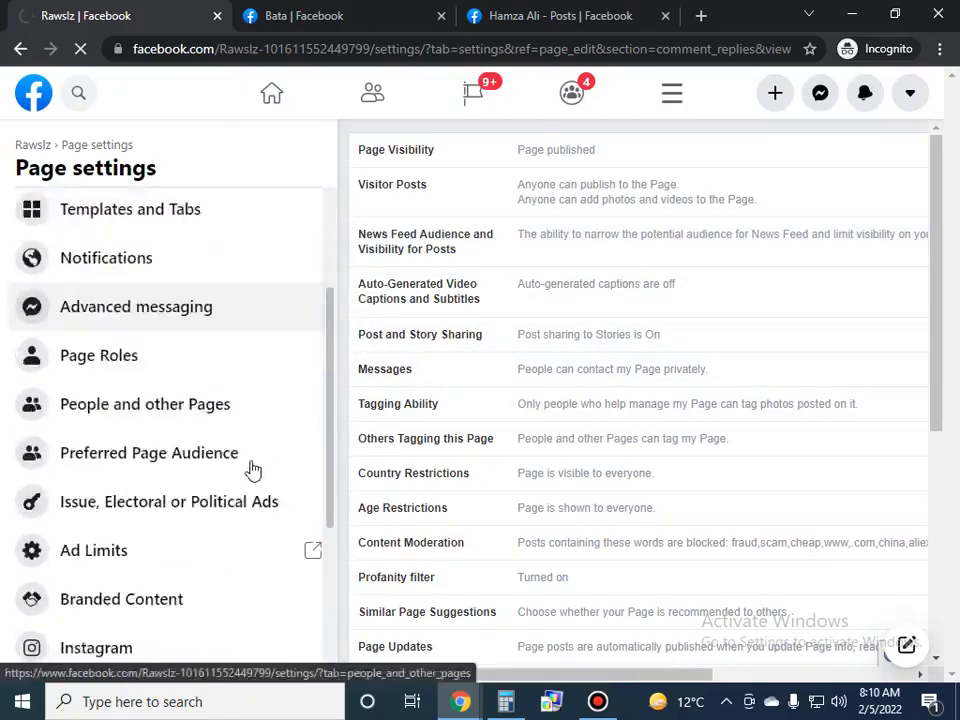
scroll(336, 345, up, 3)
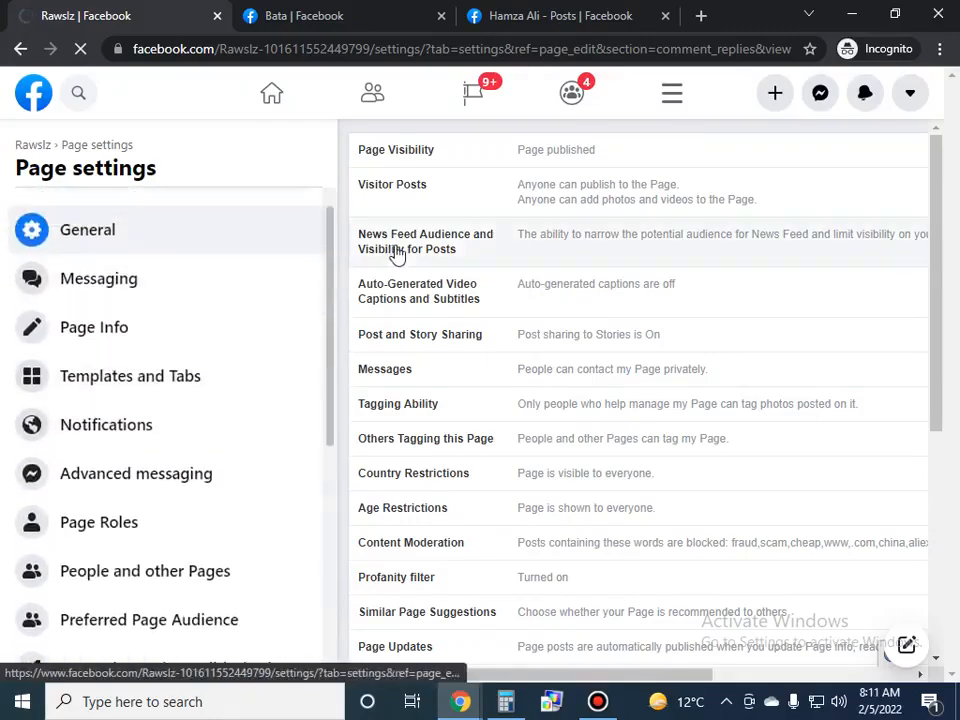
scroll(212, 522, down, 5)
scroll(336, 398, up, 3)
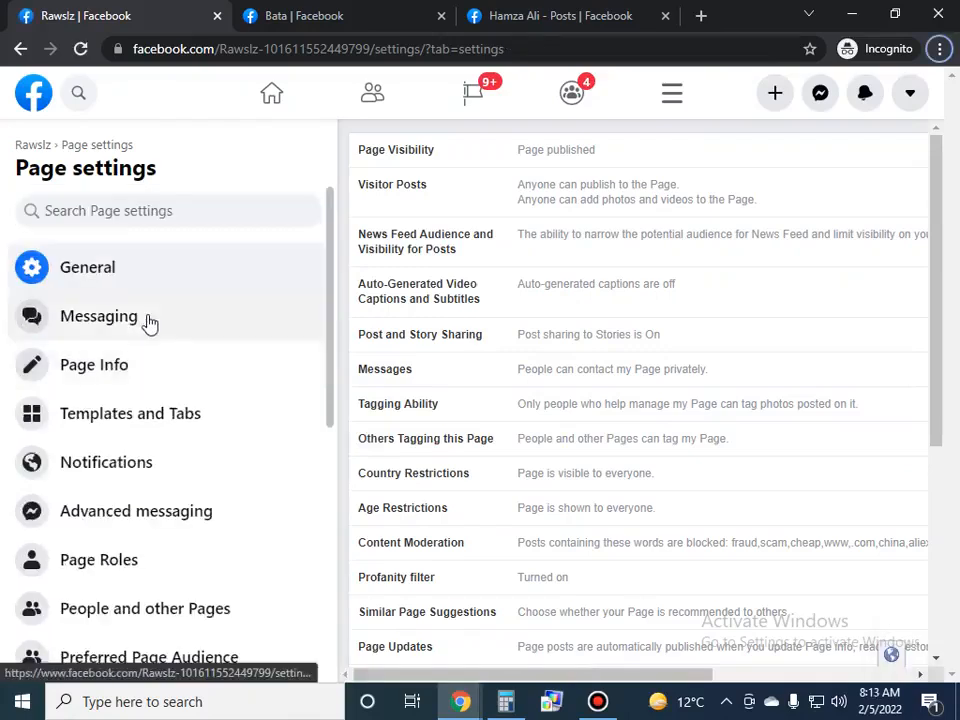
click(148, 322)
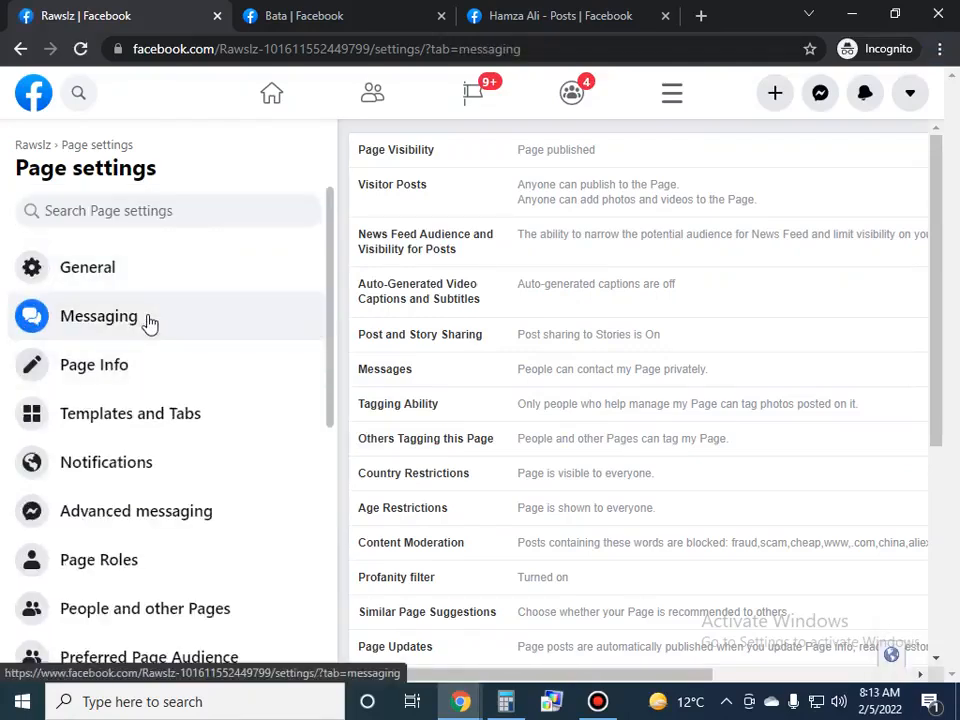